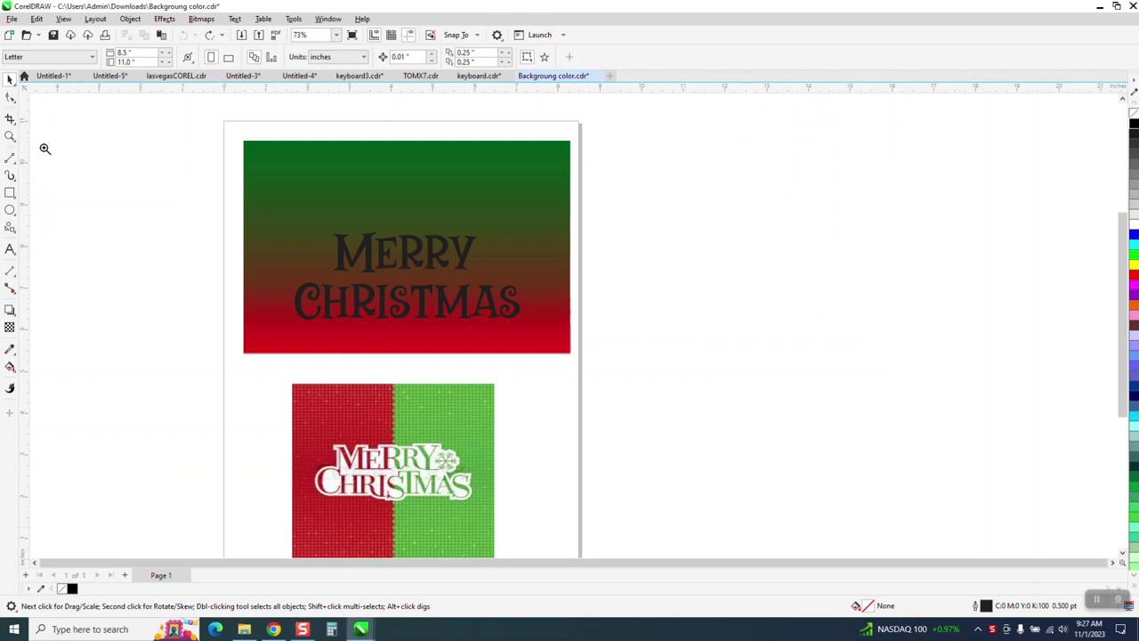
Step: Zoom in on the top card and group the MERRY and CHRISTMAS text lines
{"action": "left_click_drag", "start_coordinate": [212, 137], "coordinate": [612, 387]}
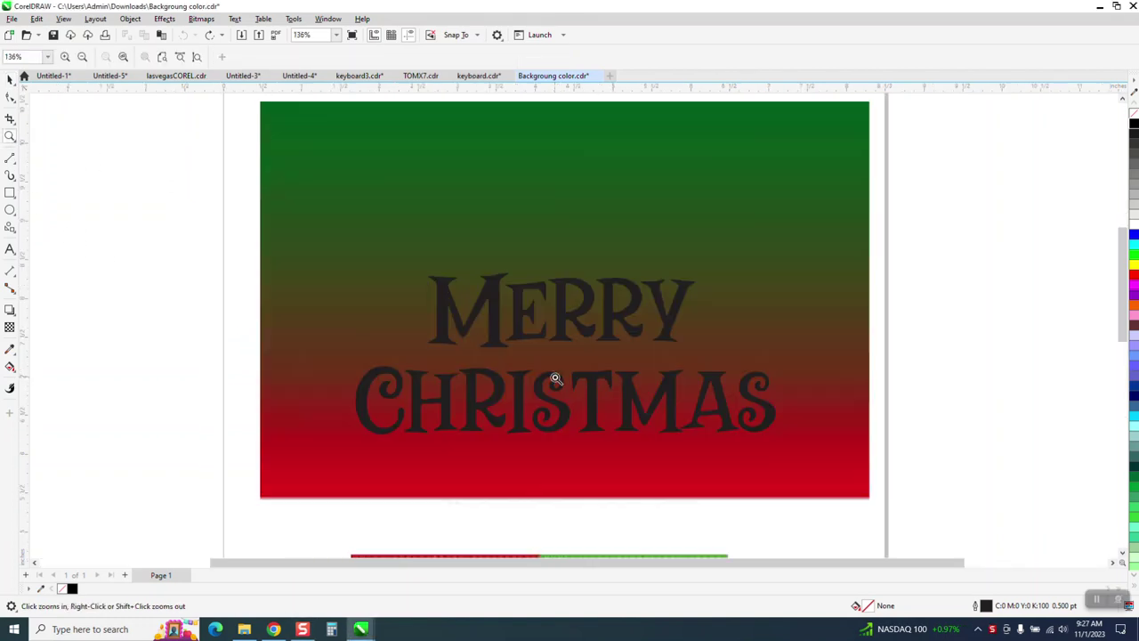
{"action": "left_click", "coordinate": [8, 80]}
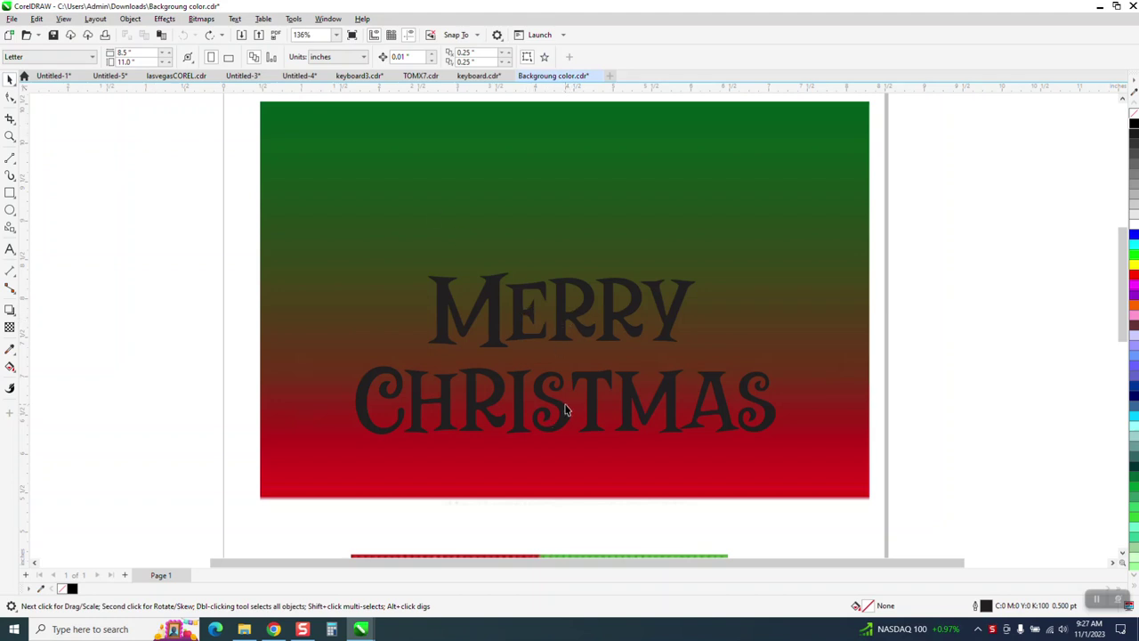
{"action": "left_click", "coordinate": [311, 146]}
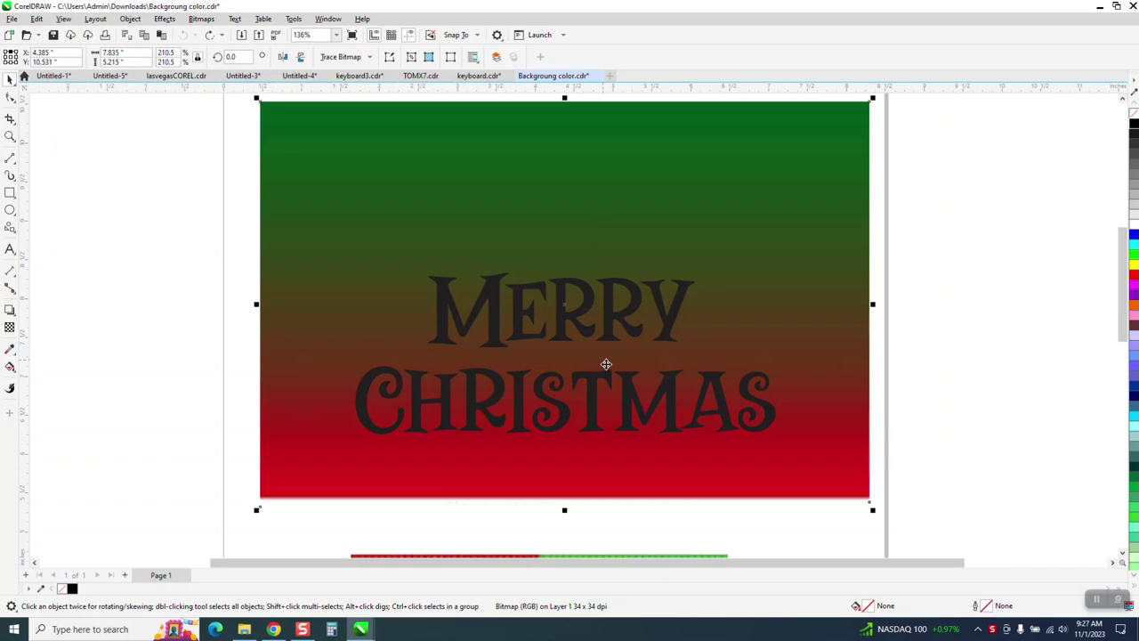
{"action": "scroll", "coordinate": [234, 252], "scroll_direction": "down", "scroll_amount": 1}
{"action": "left_click", "coordinate": [890, 303]}
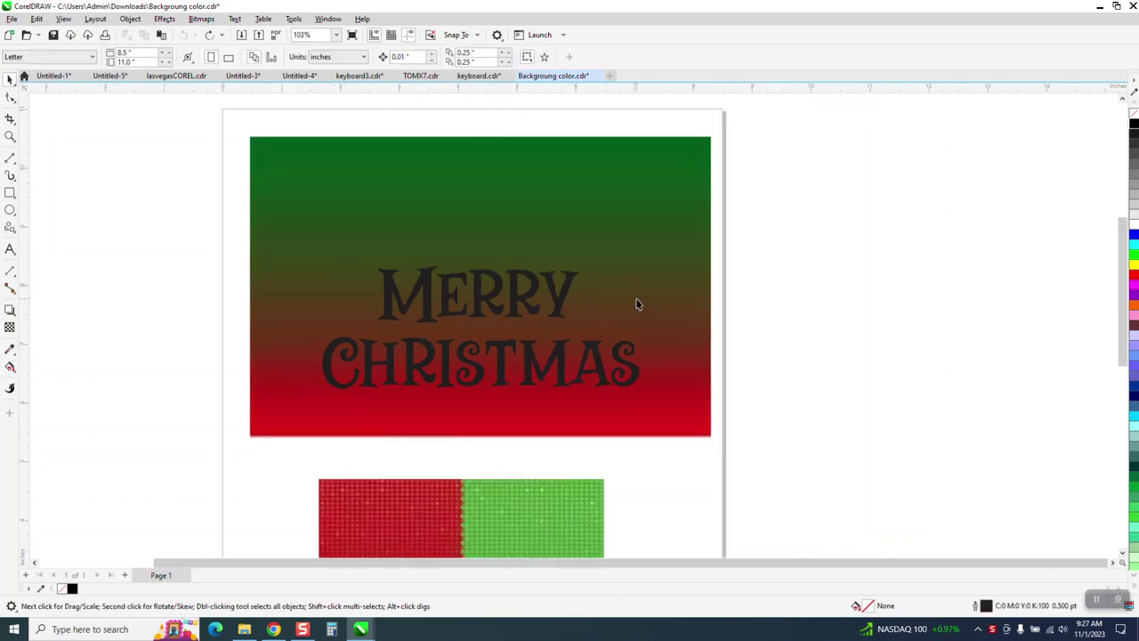
{"action": "left_click", "coordinate": [570, 294]}
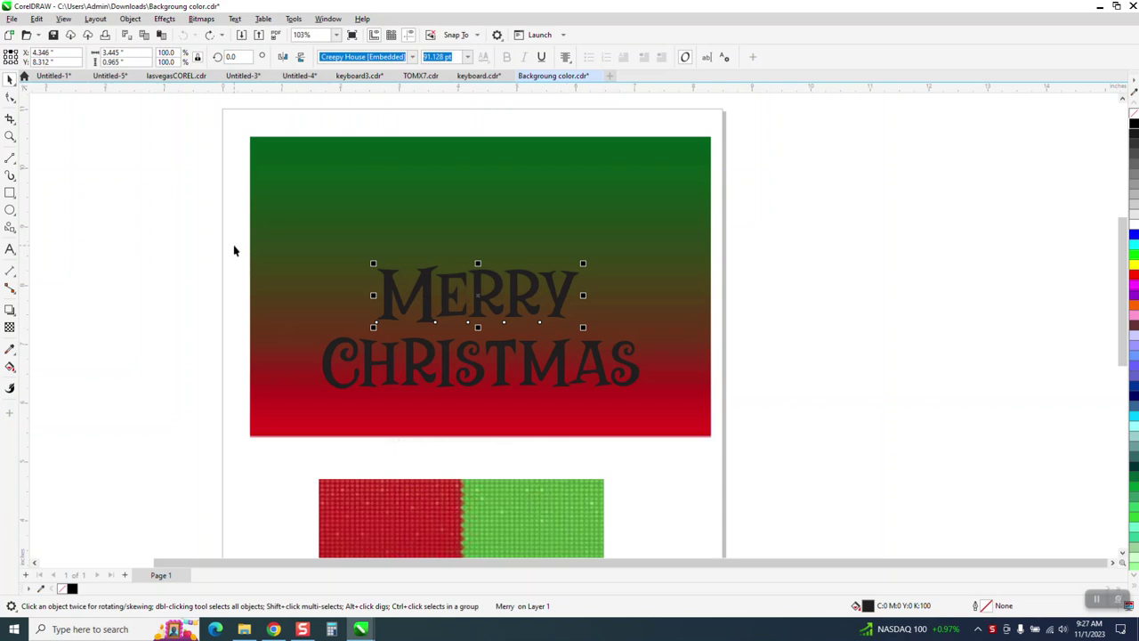
{"action": "left_click_drag", "start_coordinate": [228, 242], "coordinate": [684, 425]}
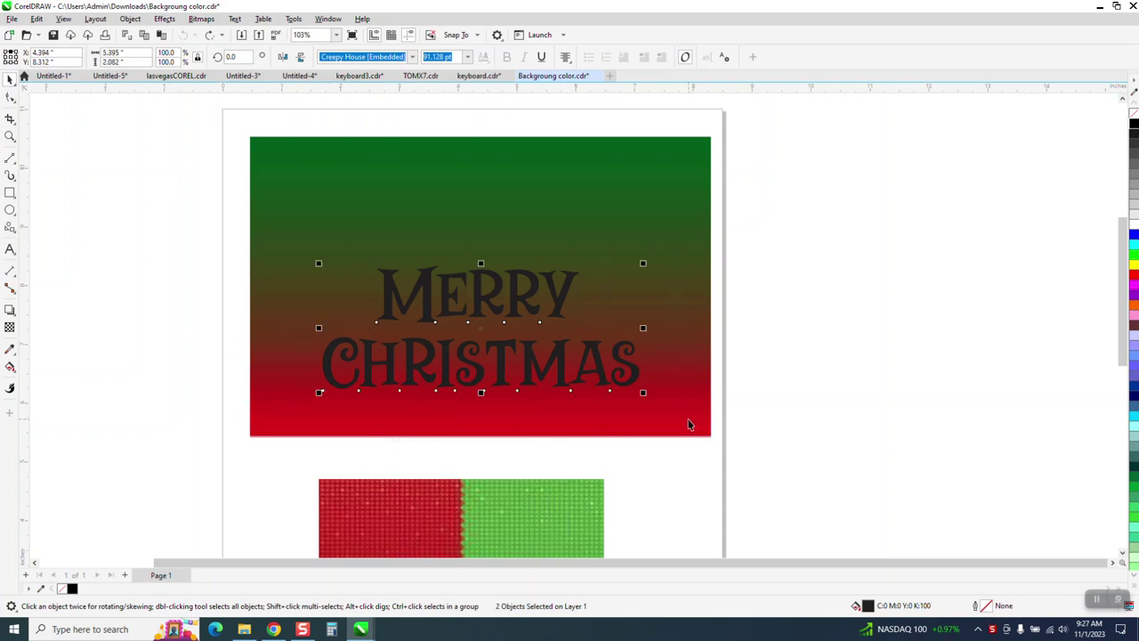
{"action": "key", "text": "ctrl+g"}
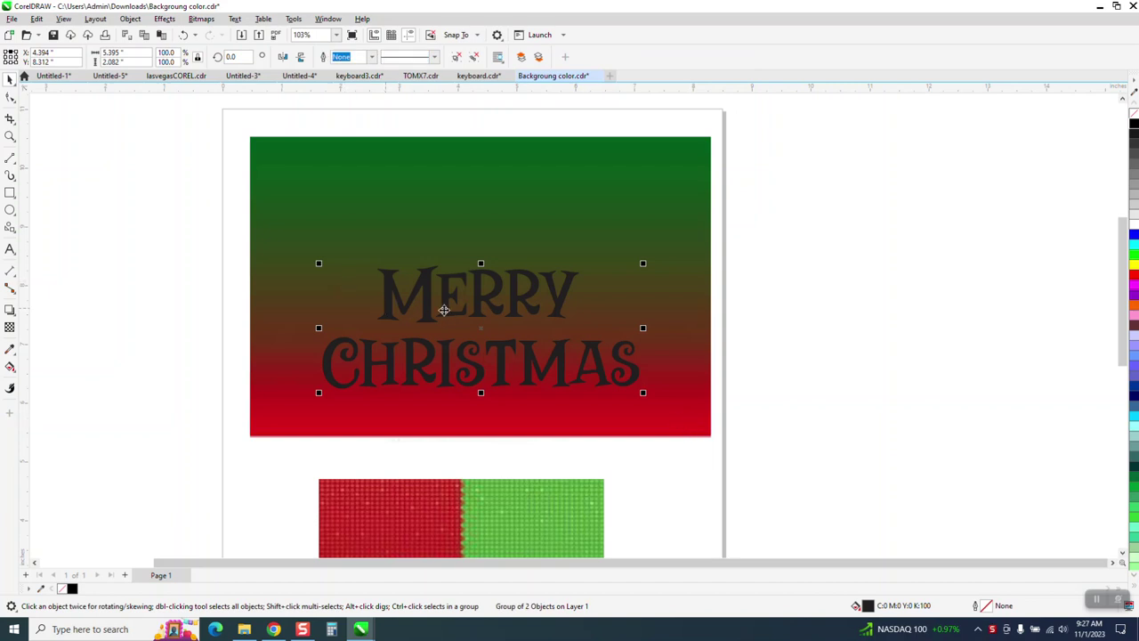
Step: Intersect the text group with the gradient background and move the lettering right of the page
{"action": "left_click_drag", "start_coordinate": [479, 311], "coordinate": [480, 232]}
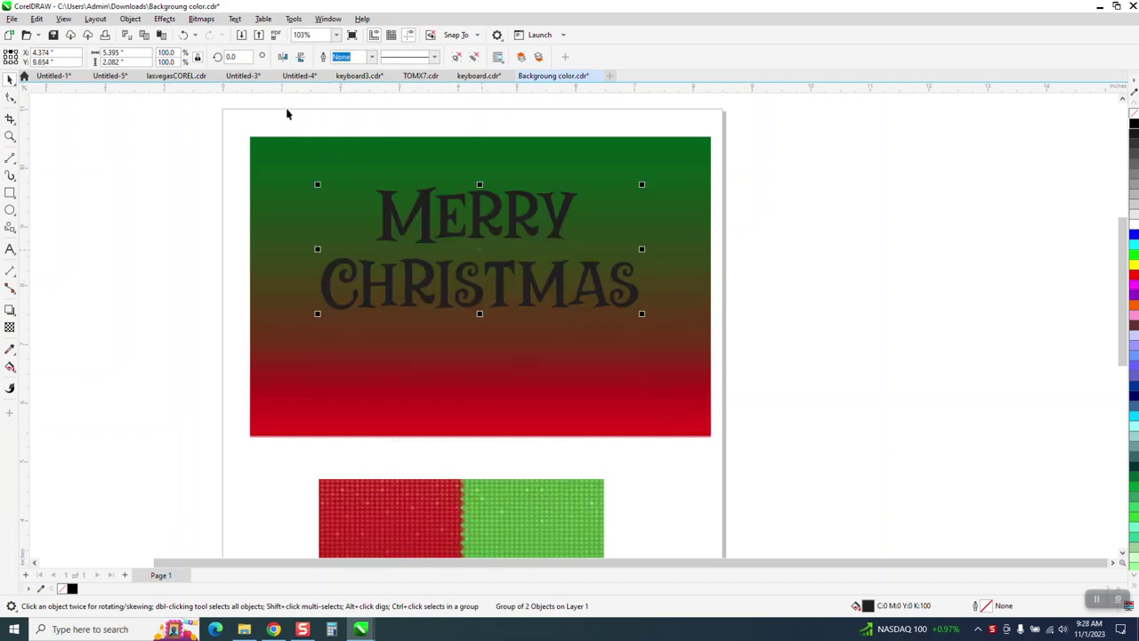
{"action": "left_click", "coordinate": [184, 36]}
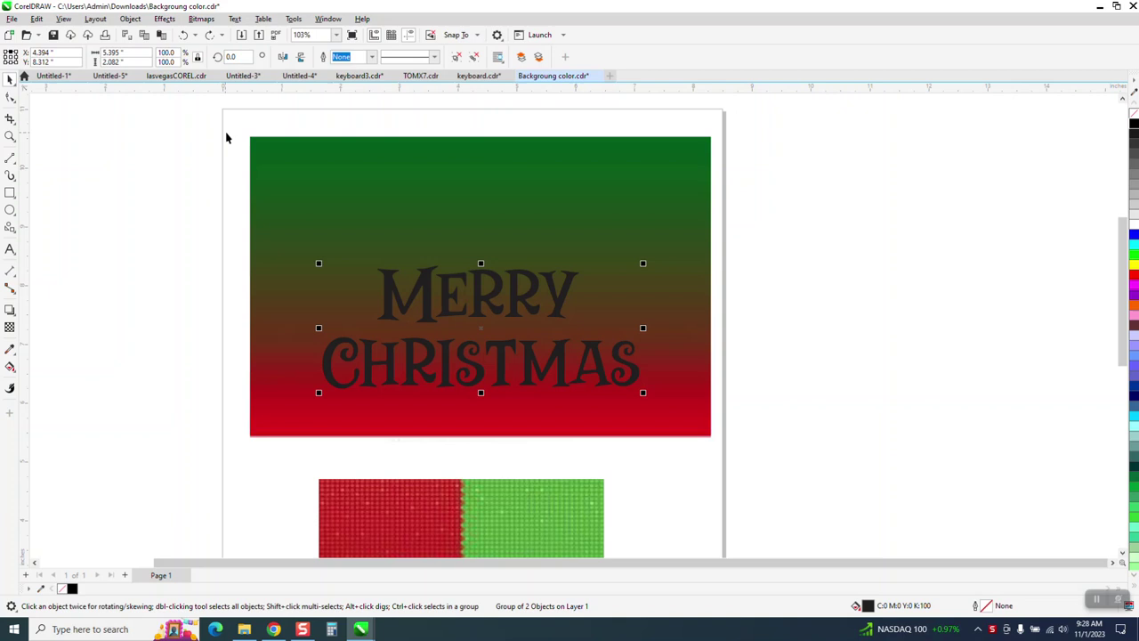
{"action": "left_click_drag", "start_coordinate": [231, 129], "coordinate": [726, 459]}
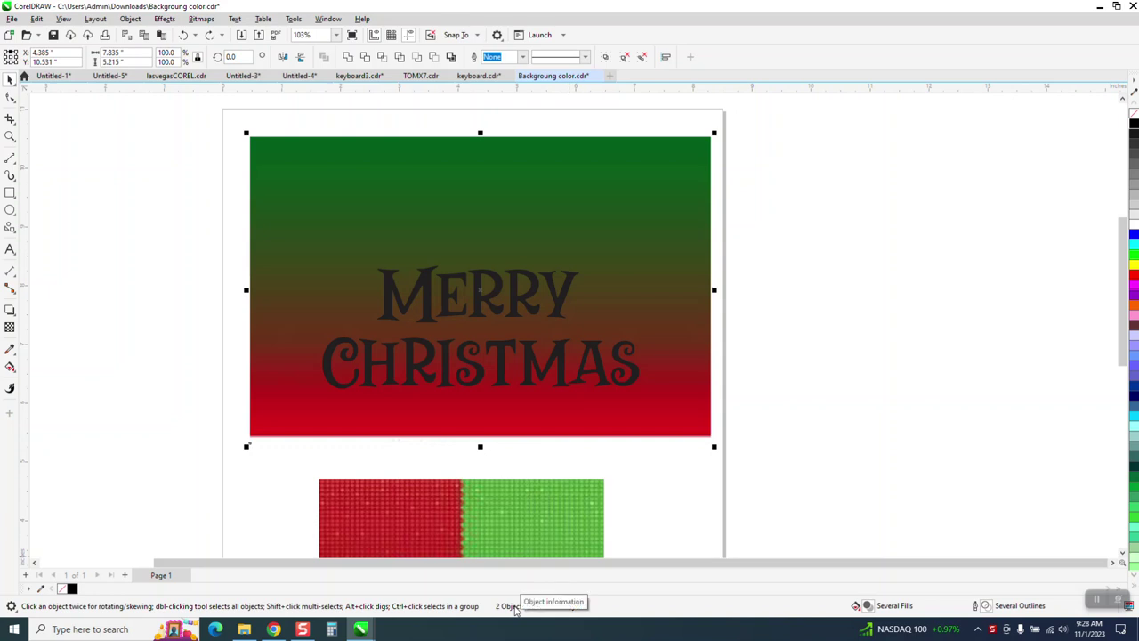
{"action": "left_click", "coordinate": [382, 57]}
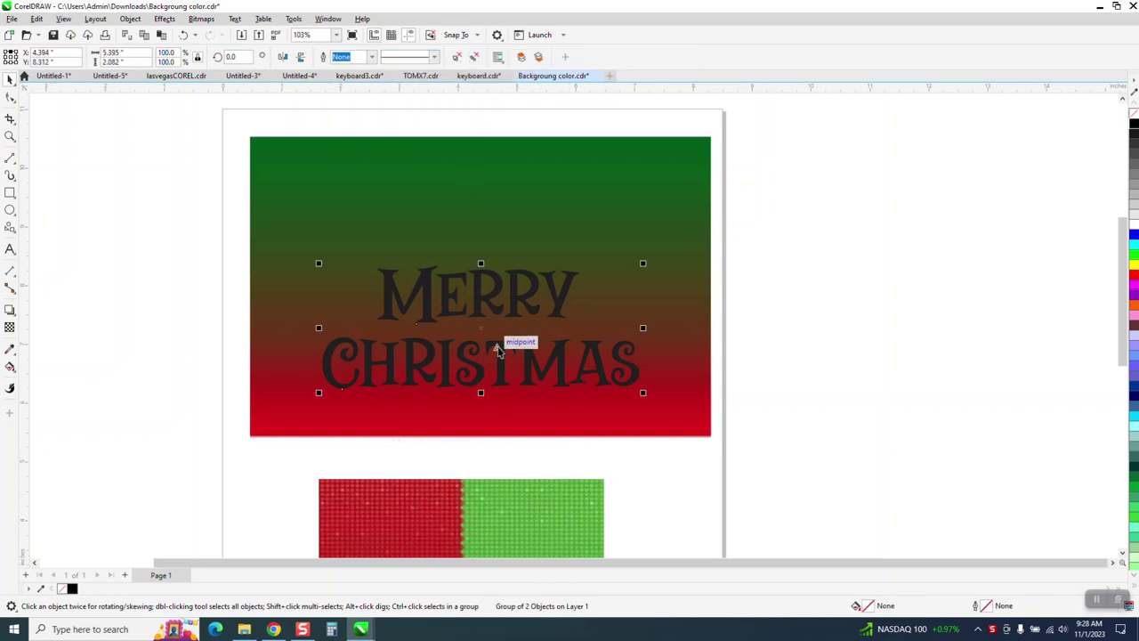
{"action": "left_click_drag", "start_coordinate": [481, 331], "coordinate": [892, 341]}
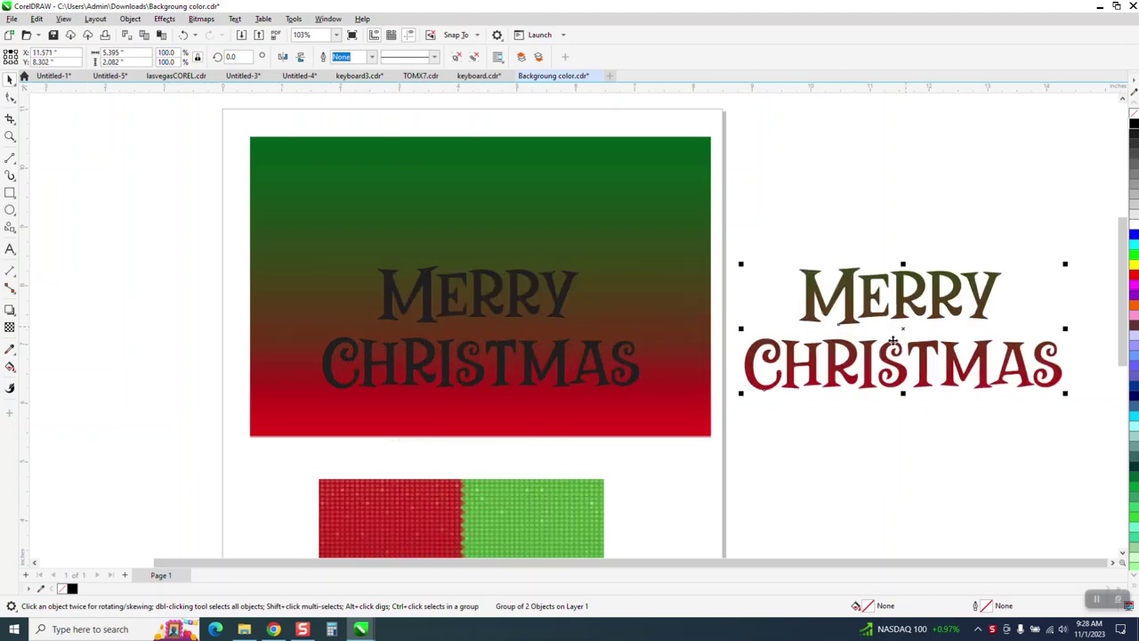
{"action": "left_click", "coordinate": [10, 137]}
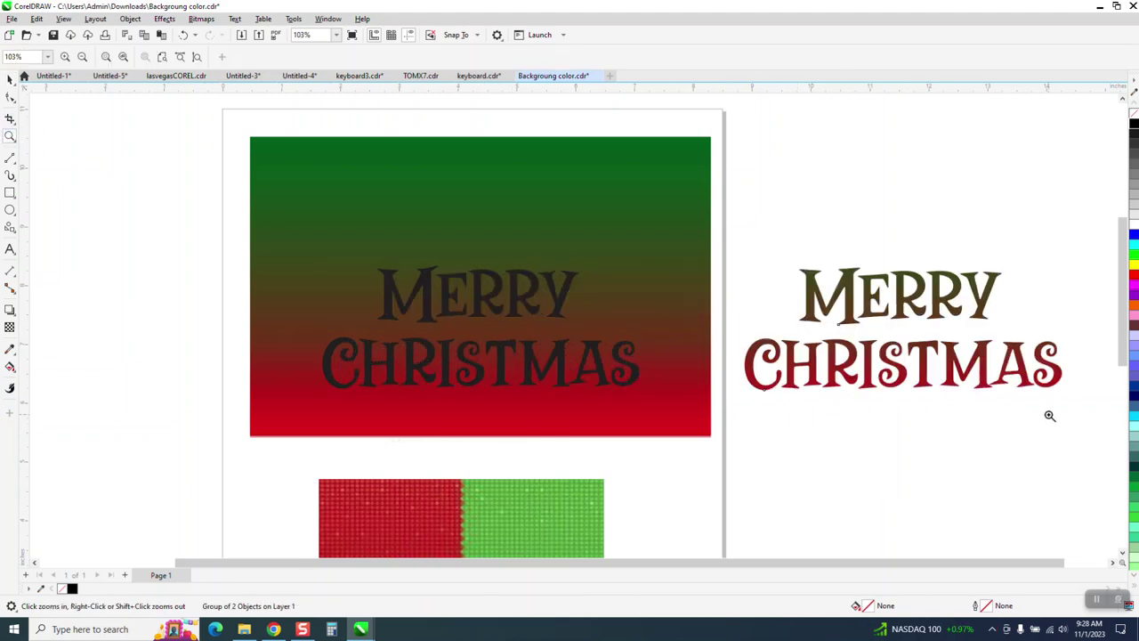
{"action": "left_click_drag", "start_coordinate": [792, 271], "coordinate": [1022, 430]}
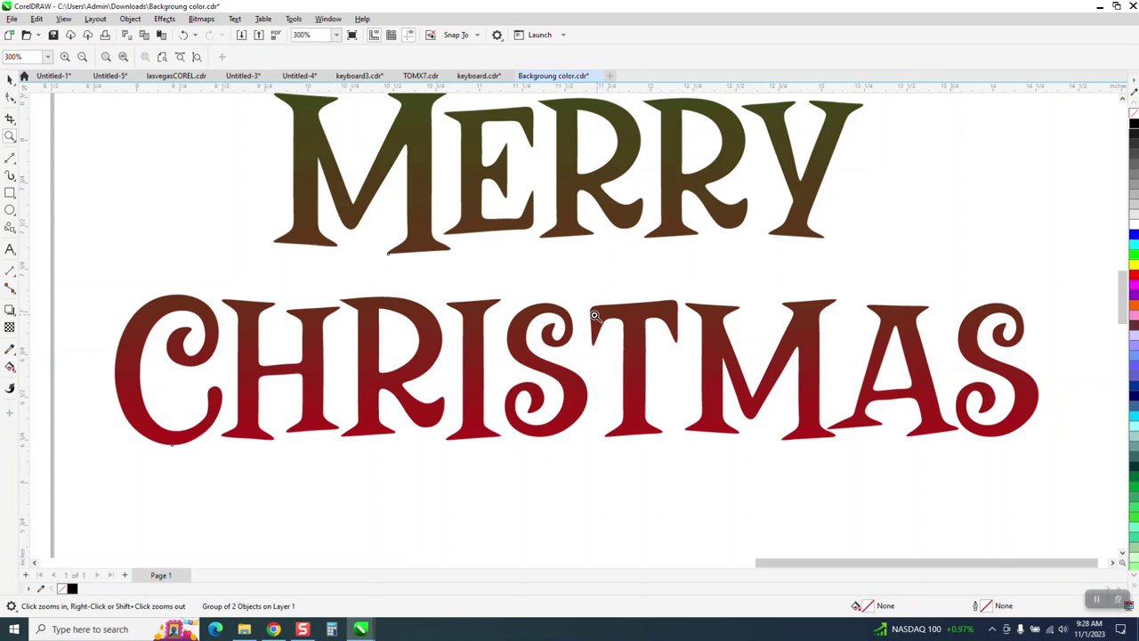
{"action": "right_click", "coordinate": [746, 327]}
{"action": "right_click", "coordinate": [744, 327]}
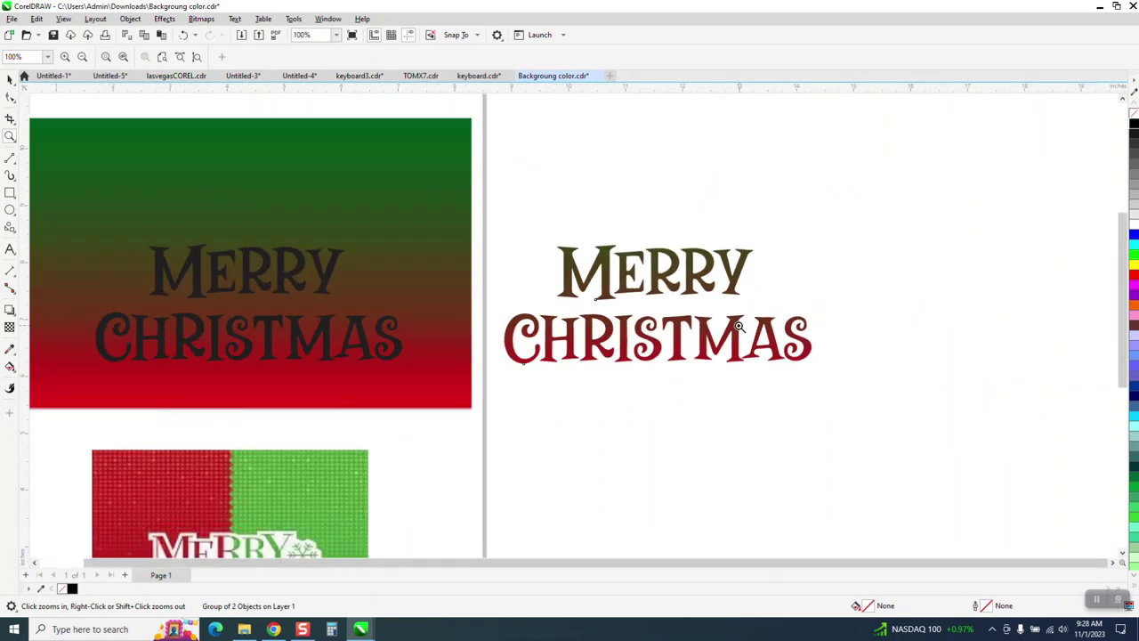
{"action": "right_click", "coordinate": [566, 296]}
{"action": "right_click", "coordinate": [558, 298]}
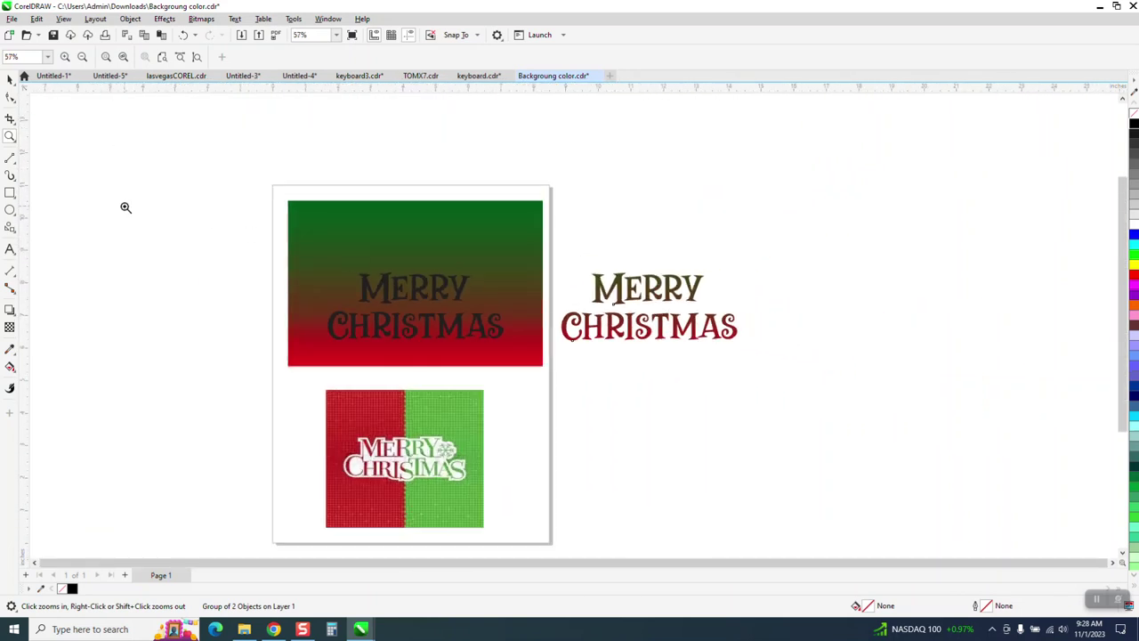
Step: Draw a red-filled rectangle to the right of the lettering
{"action": "left_click", "coordinate": [9, 193]}
{"action": "mouse_move", "coordinate": [794, 200]}
{"action": "left_mouse_down"}
{"action": "mouse_move", "coordinate": [792, 359]}
{"action": "mouse_move", "coordinate": [1038, 352]}
{"action": "left_mouse_up"}
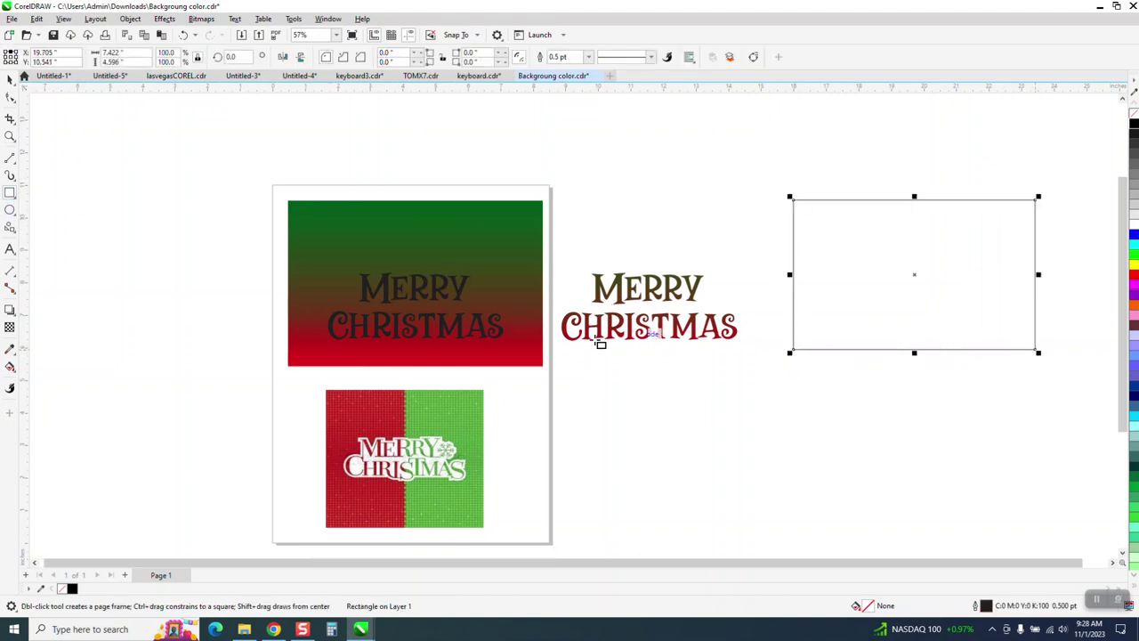
{"action": "left_click", "coordinate": [1133, 274]}
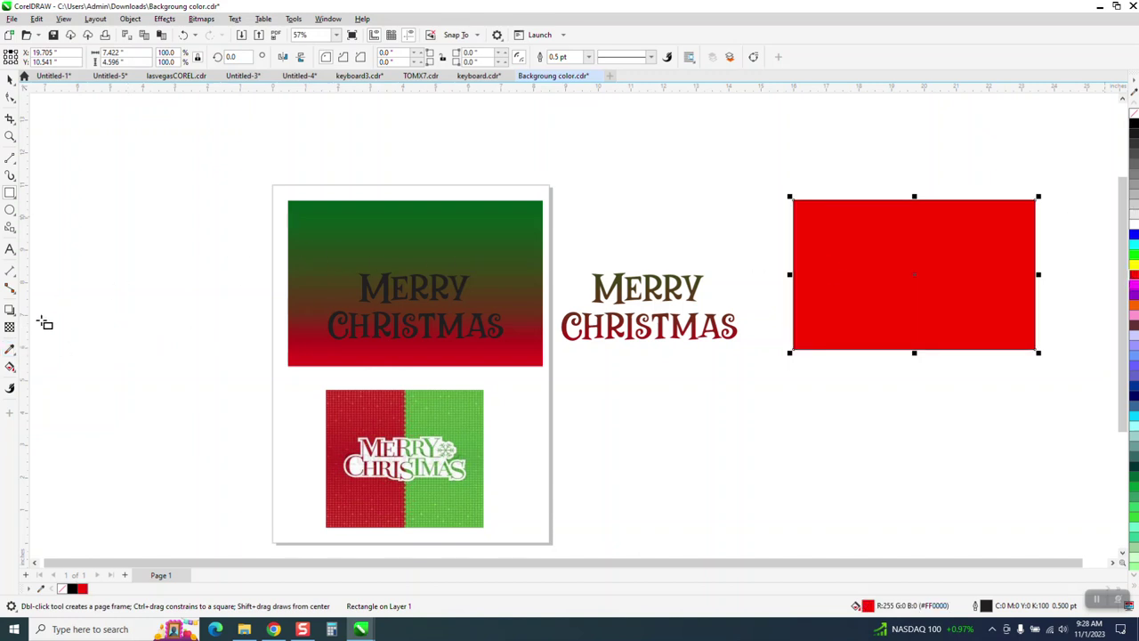
Step: Give the rectangle a vertical fountain fill from green at the top to red at the bottom
{"action": "left_click", "coordinate": [14, 373]}
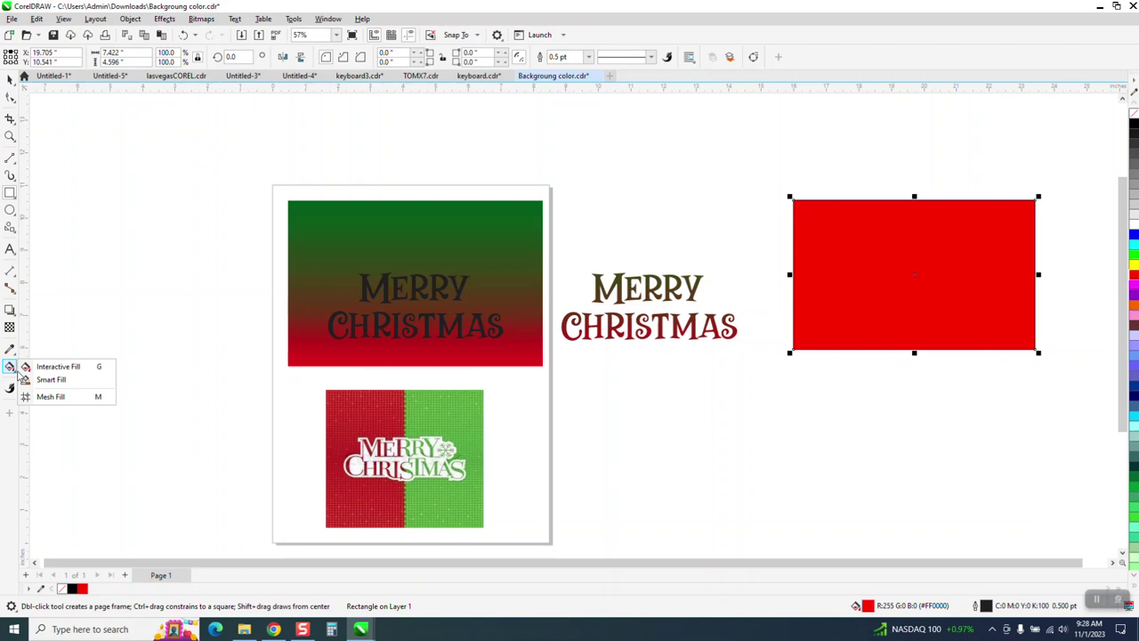
{"action": "left_click", "coordinate": [49, 366]}
{"action": "left_click_drag", "start_coordinate": [927, 343], "coordinate": [922, 188]}
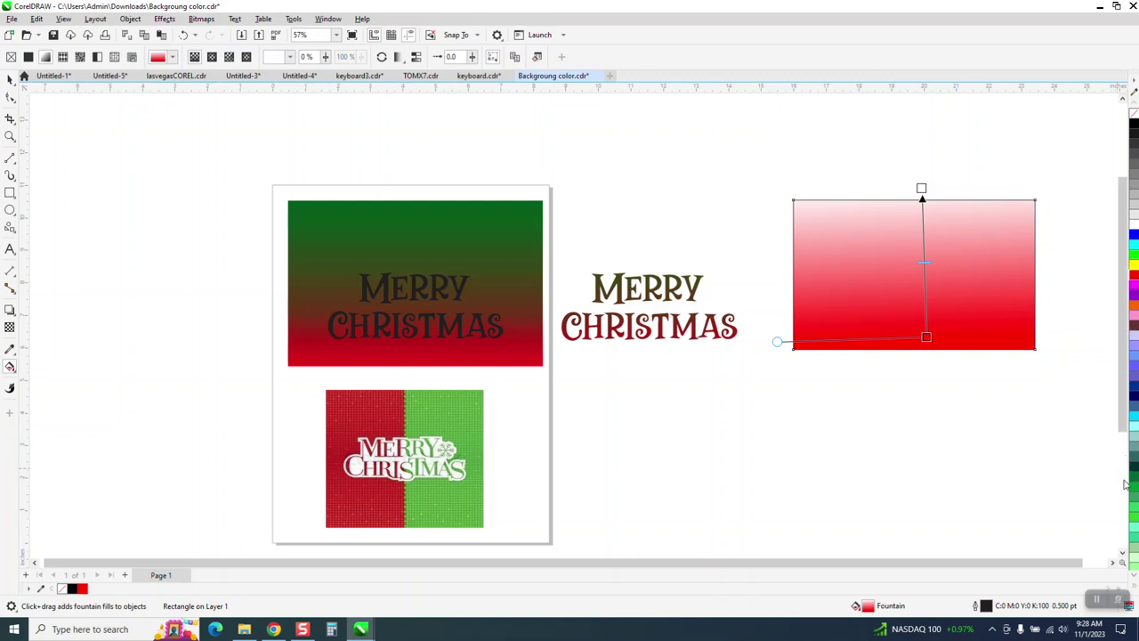
{"action": "left_click_drag", "start_coordinate": [1135, 494], "coordinate": [920, 188]}
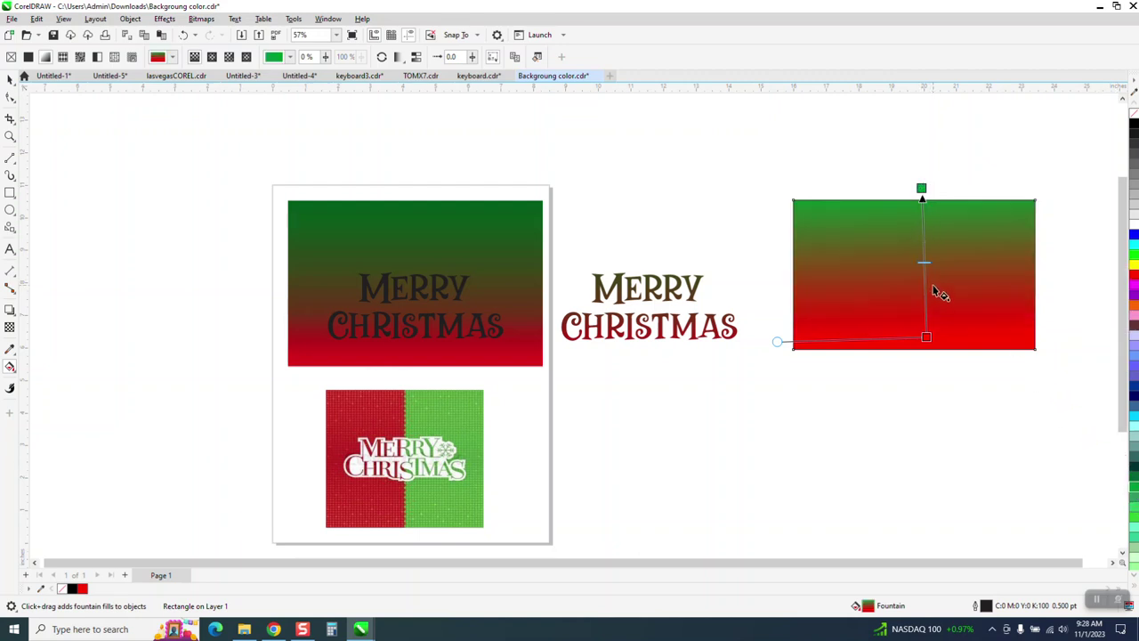
{"action": "mouse_move", "coordinate": [924, 263]}
{"action": "left_mouse_down"}
{"action": "mouse_move", "coordinate": [940, 285]}
{"action": "mouse_move", "coordinate": [928, 335]}
{"action": "mouse_move", "coordinate": [925, 285]}
{"action": "left_mouse_up"}
{"action": "left_click_drag", "start_coordinate": [925, 289], "coordinate": [925, 285]}
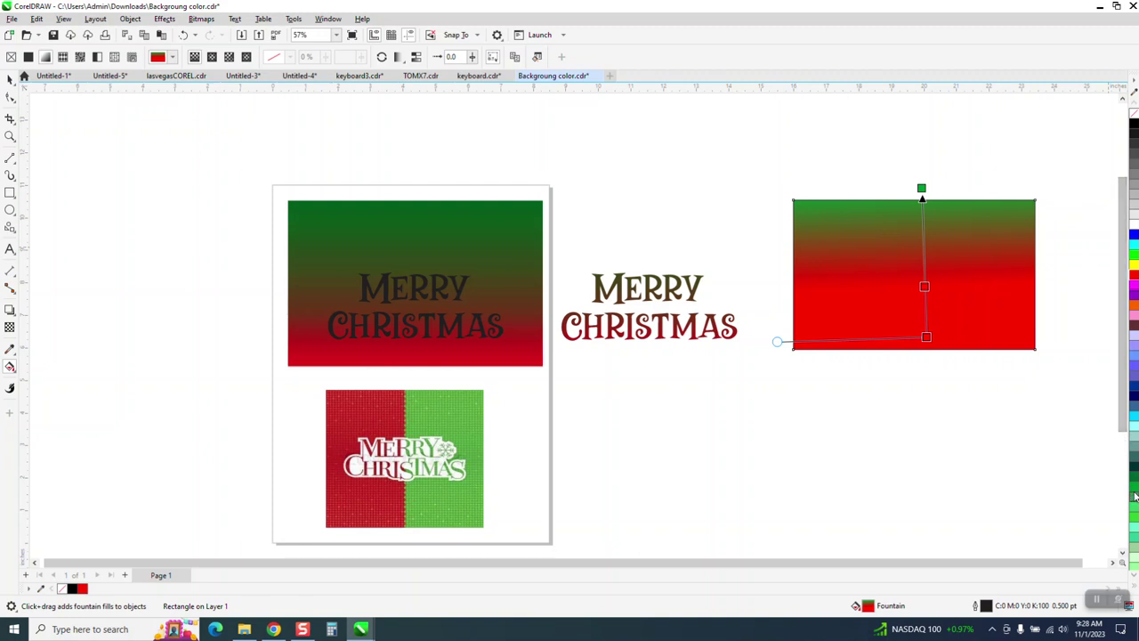
{"action": "left_click_drag", "start_coordinate": [1132, 494], "coordinate": [923, 246]}
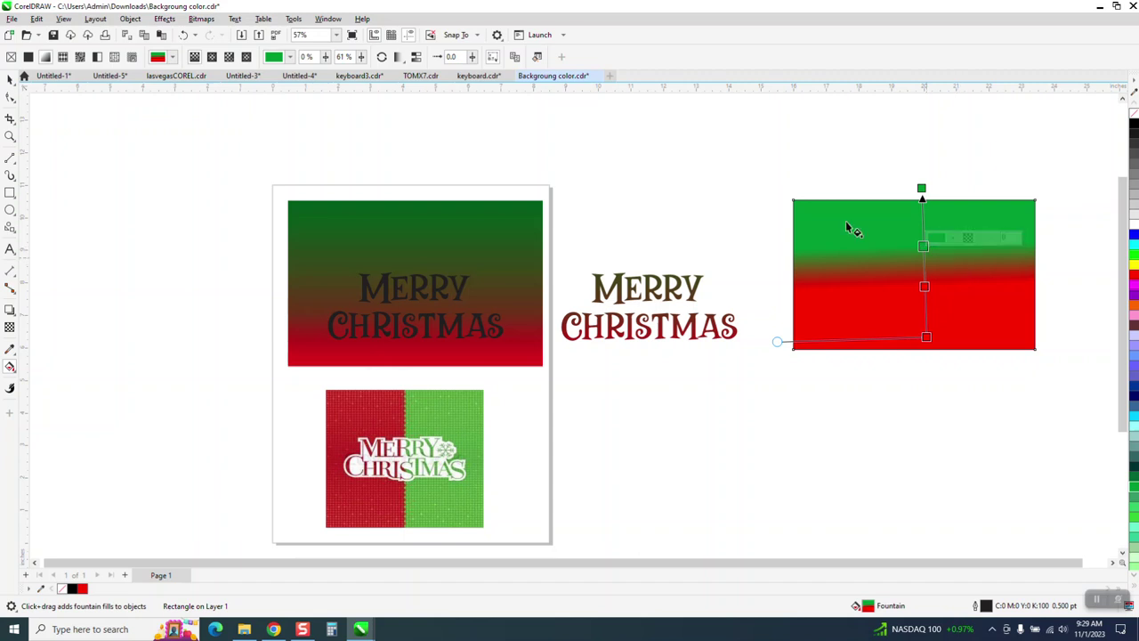
{"action": "left_click", "coordinate": [184, 35]}
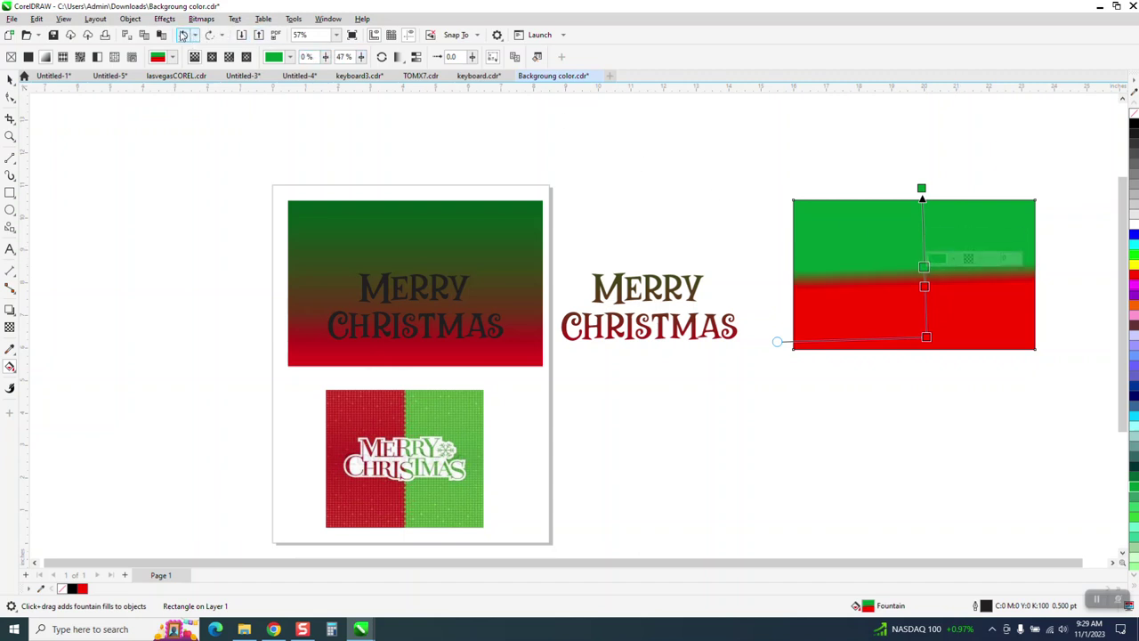
{"action": "left_click", "coordinate": [184, 34]}
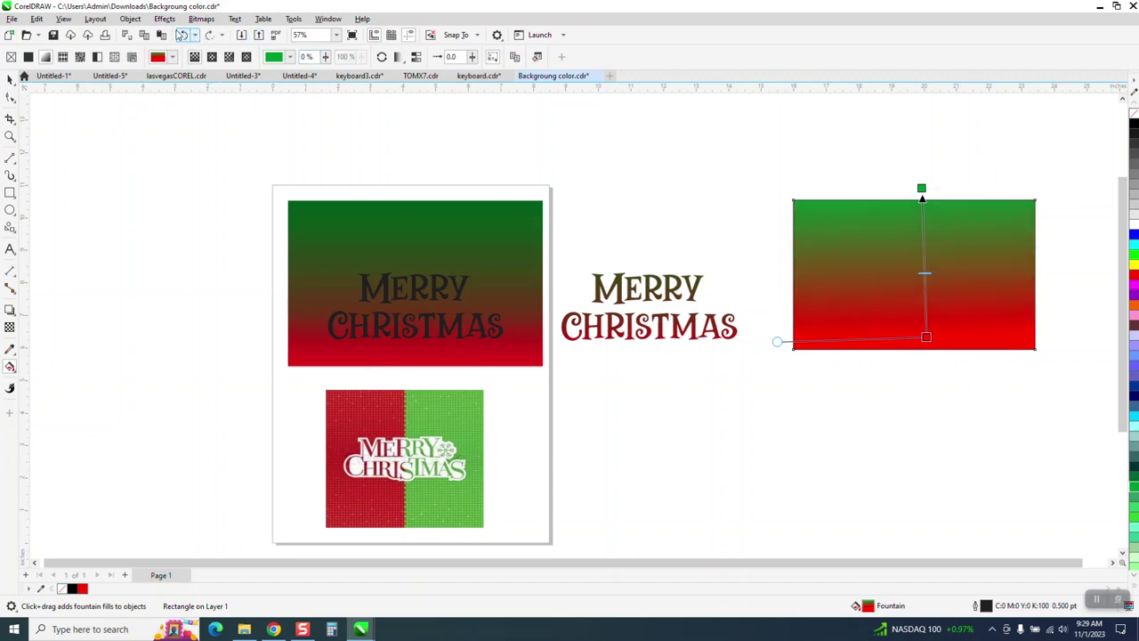
{"action": "left_click", "coordinate": [928, 264]}
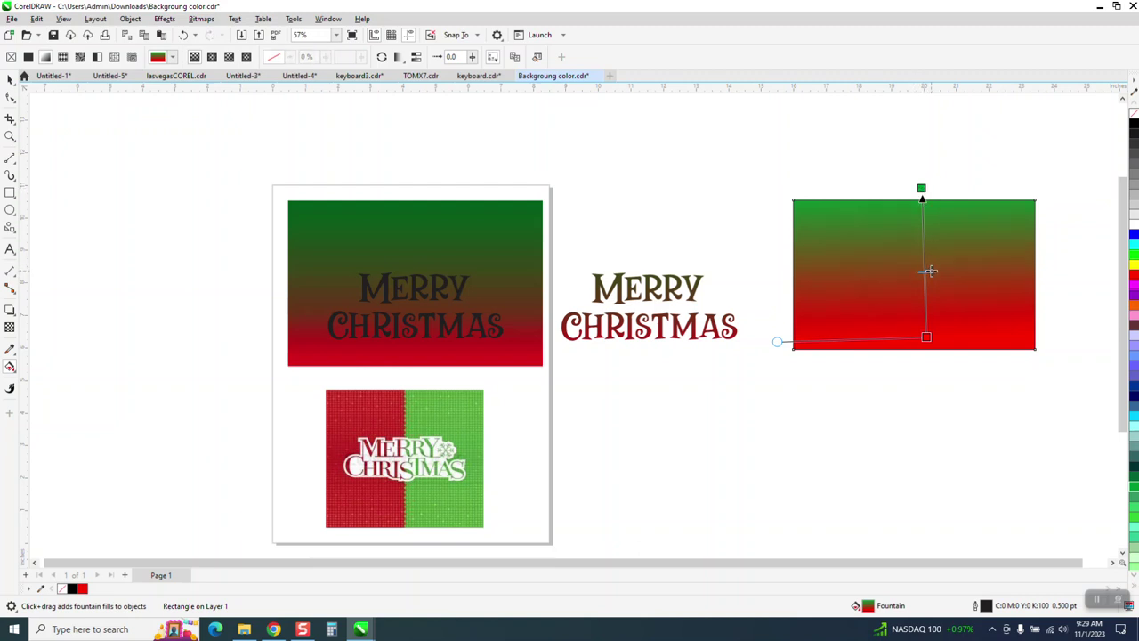
{"action": "mouse_move", "coordinate": [777, 340]}
{"action": "left_mouse_down"}
{"action": "mouse_move", "coordinate": [780, 383]}
{"action": "mouse_move", "coordinate": [764, 336]}
{"action": "left_mouse_up"}
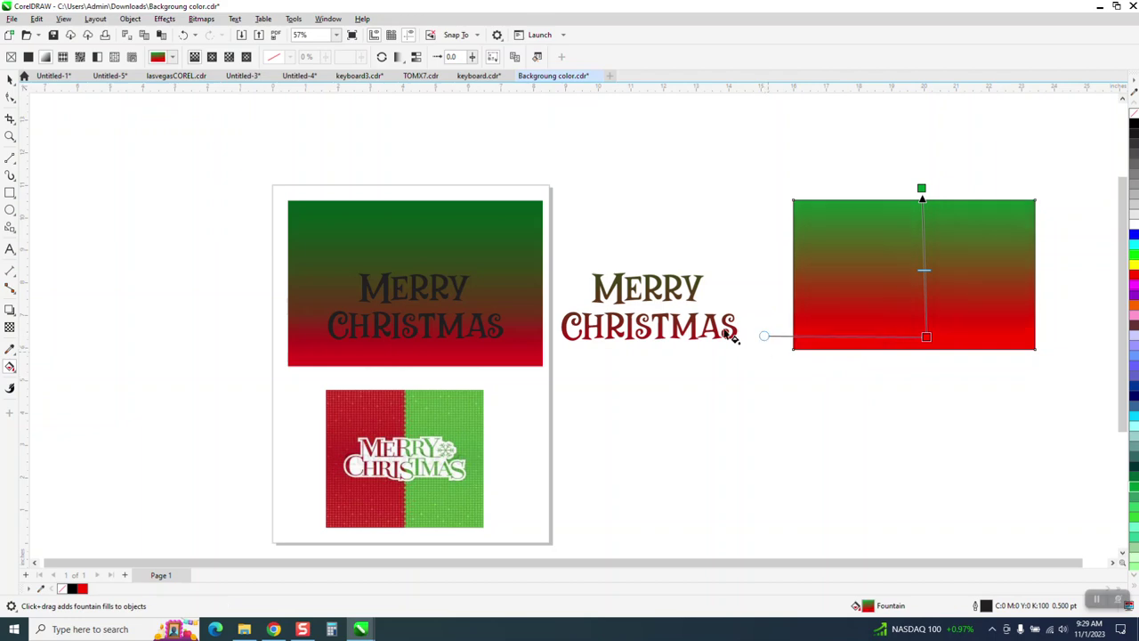
Step: Move the black MERRY CHRISTMAS text onto the gradient rectangle and stack it in front
{"action": "left_click", "coordinate": [9, 78]}
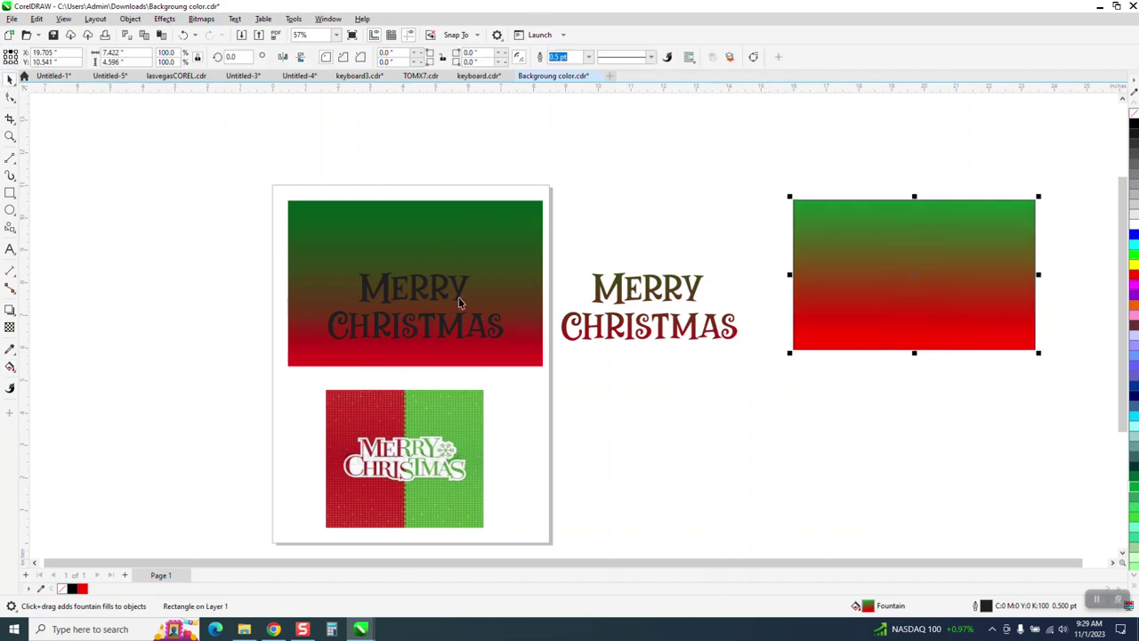
{"action": "left_click", "coordinate": [458, 303]}
{"action": "left_click_drag", "start_coordinate": [422, 305], "coordinate": [911, 283]}
{"action": "left_click_drag", "start_coordinate": [757, 173], "coordinate": [1109, 406]}
{"action": "left_click", "coordinate": [924, 384]}
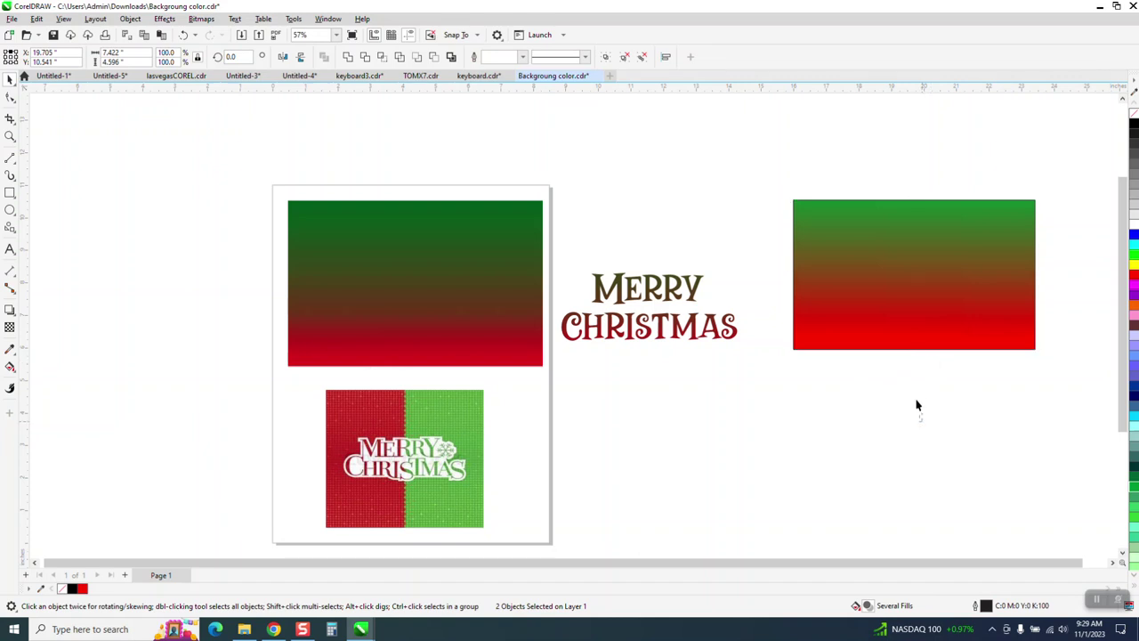
{"action": "left_click_drag", "start_coordinate": [747, 222], "coordinate": [920, 350]}
{"action": "scroll", "coordinate": [1042, 322], "scroll_direction": "right", "scroll_amount": 3}
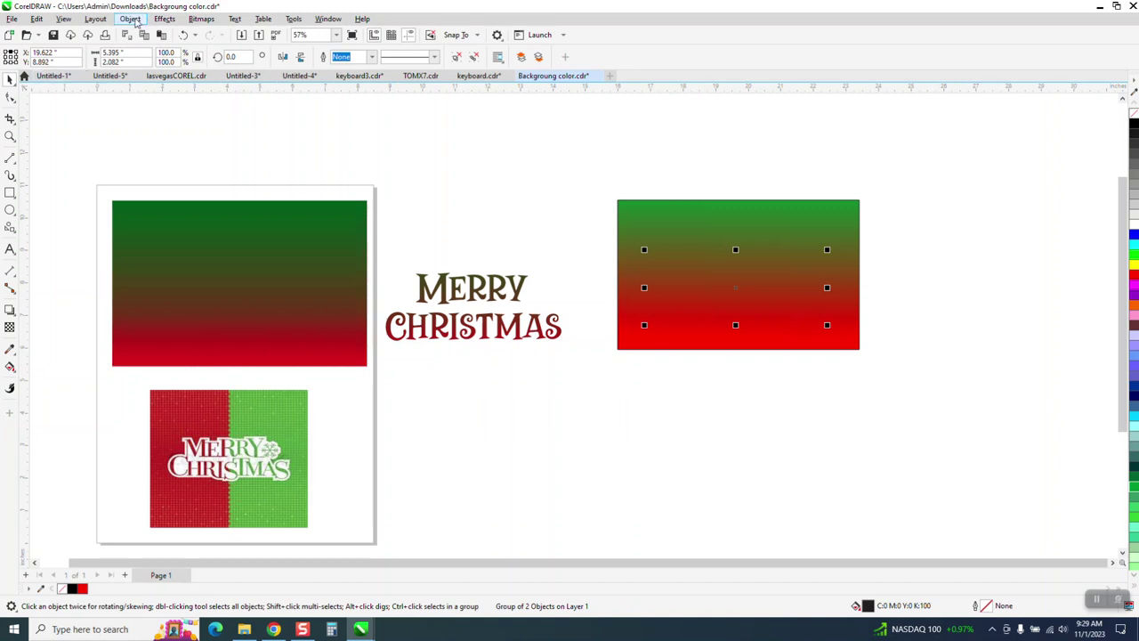
{"action": "left_click", "coordinate": [132, 19]}
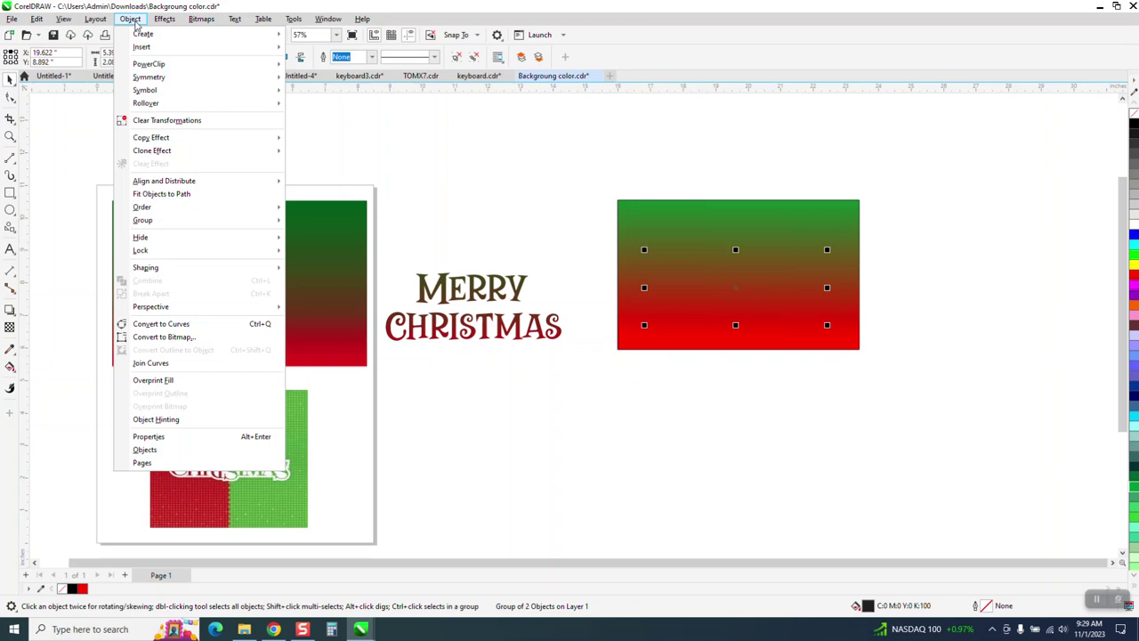
{"action": "mouse_move", "coordinate": [157, 206]}
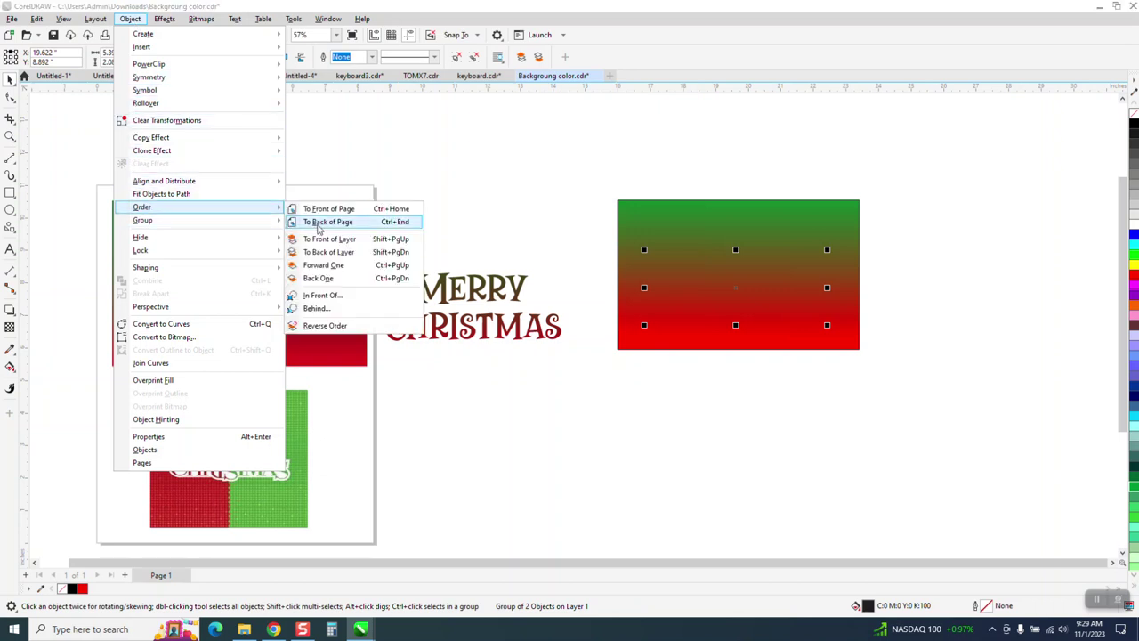
{"action": "left_click", "coordinate": [322, 222]}
Step: Intersect the text with the rectangle and place the gradient lettering below the middle MERRY CHRISTMAS
{"action": "left_click_drag", "start_coordinate": [585, 195], "coordinate": [870, 361]}
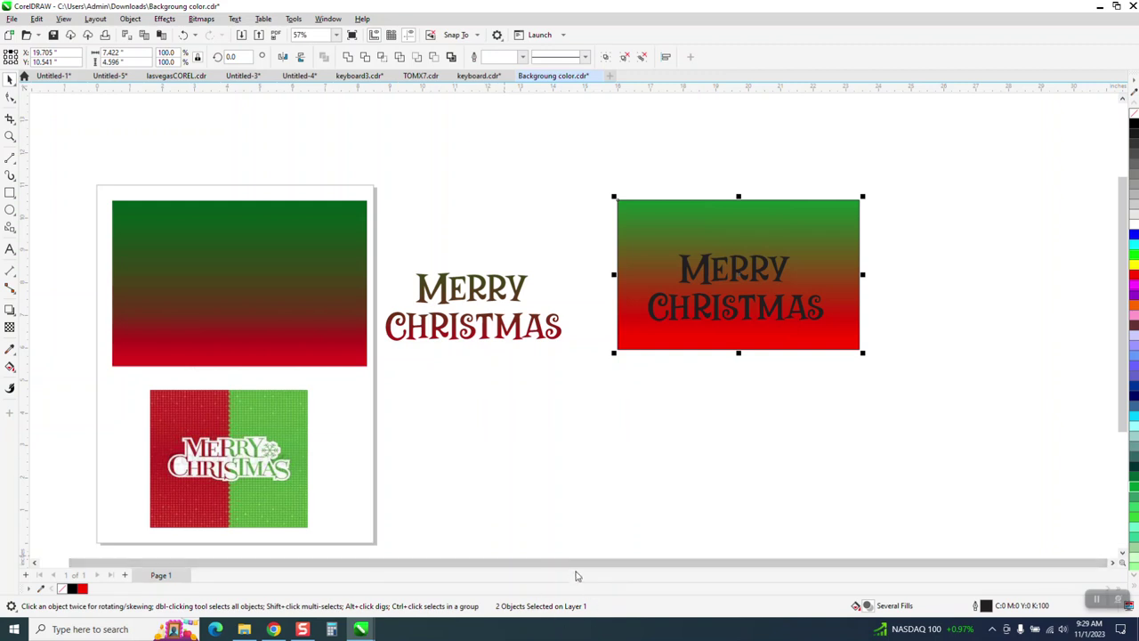
{"action": "left_click", "coordinate": [382, 57]}
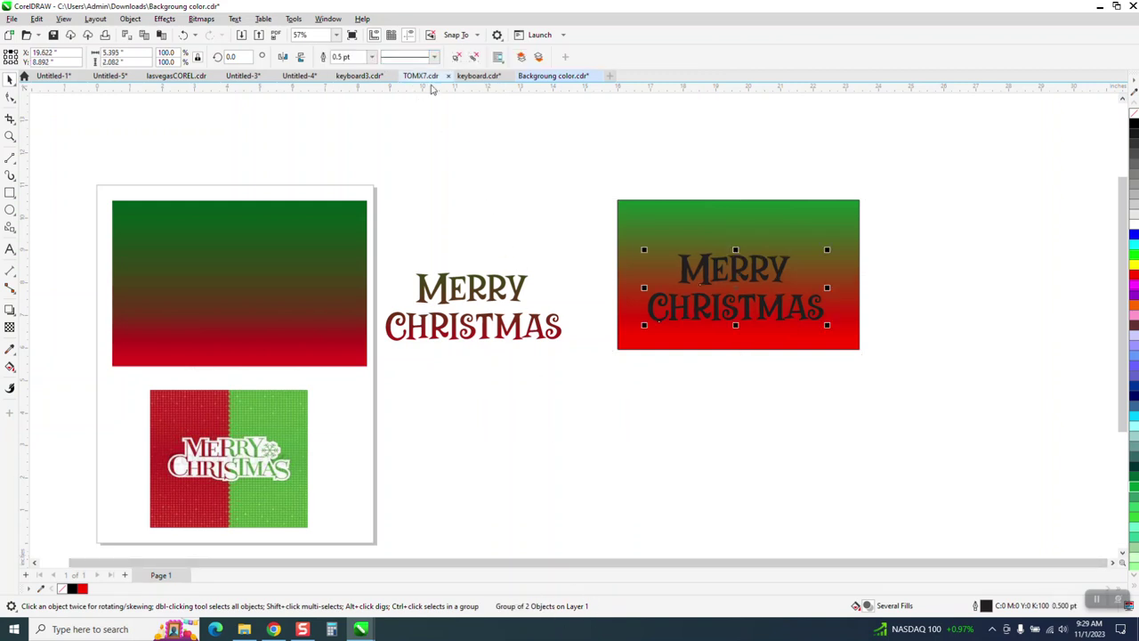
{"action": "left_click_drag", "start_coordinate": [730, 294], "coordinate": [477, 385]}
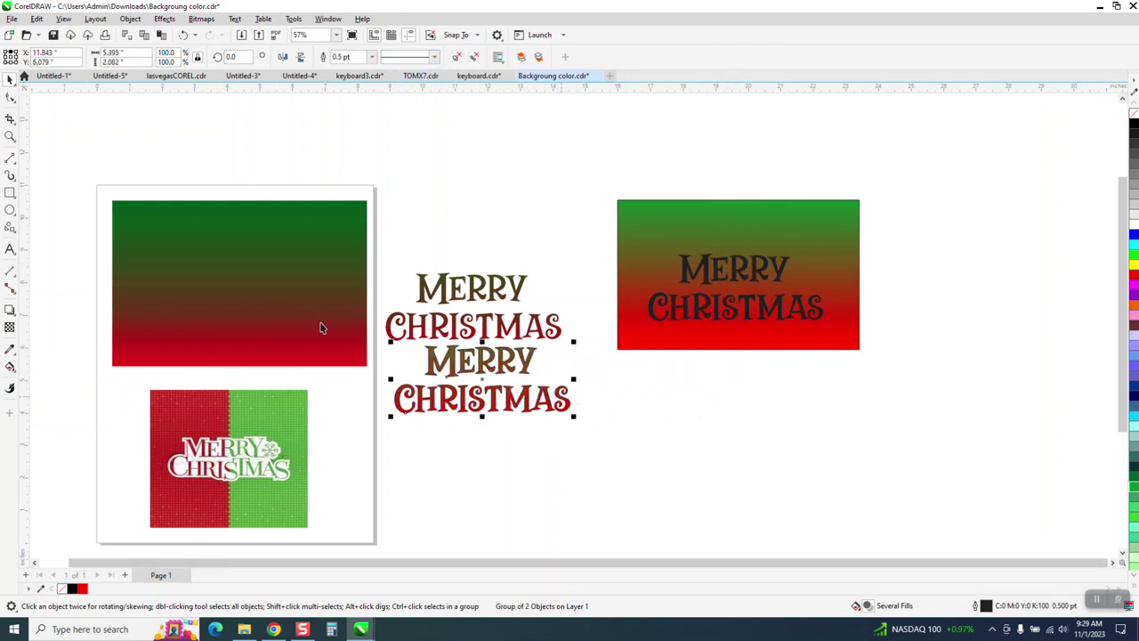
{"action": "left_click_drag", "start_coordinate": [367, 244], "coordinate": [677, 449]}
{"action": "left_click", "coordinate": [10, 136]}
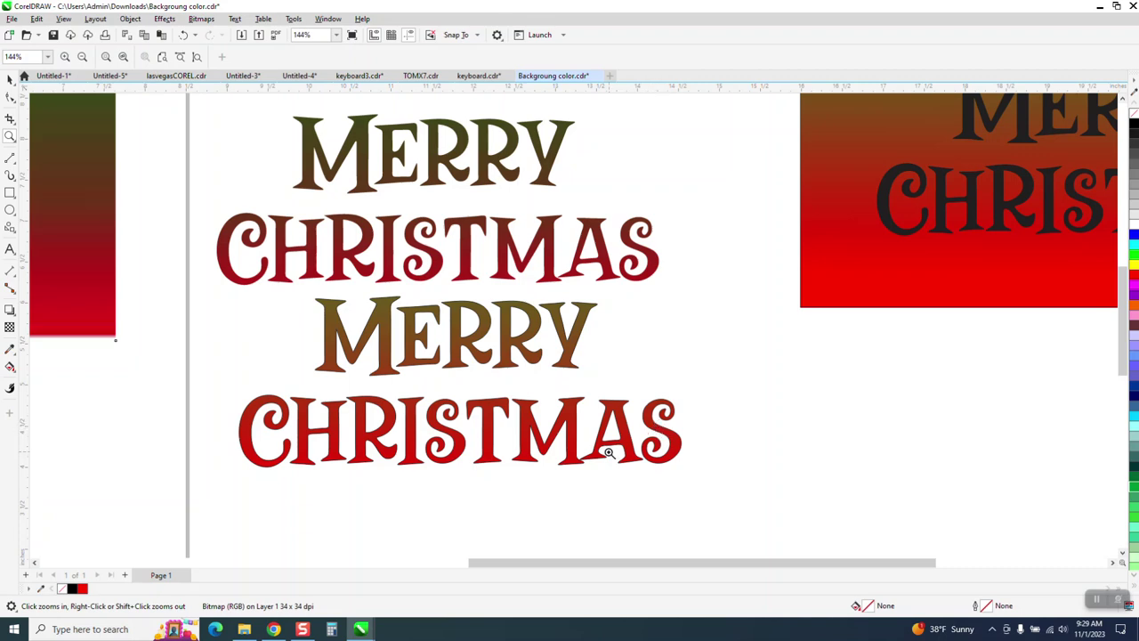
{"action": "scroll", "coordinate": [528, 377], "scroll_direction": "down", "scroll_amount": 4}
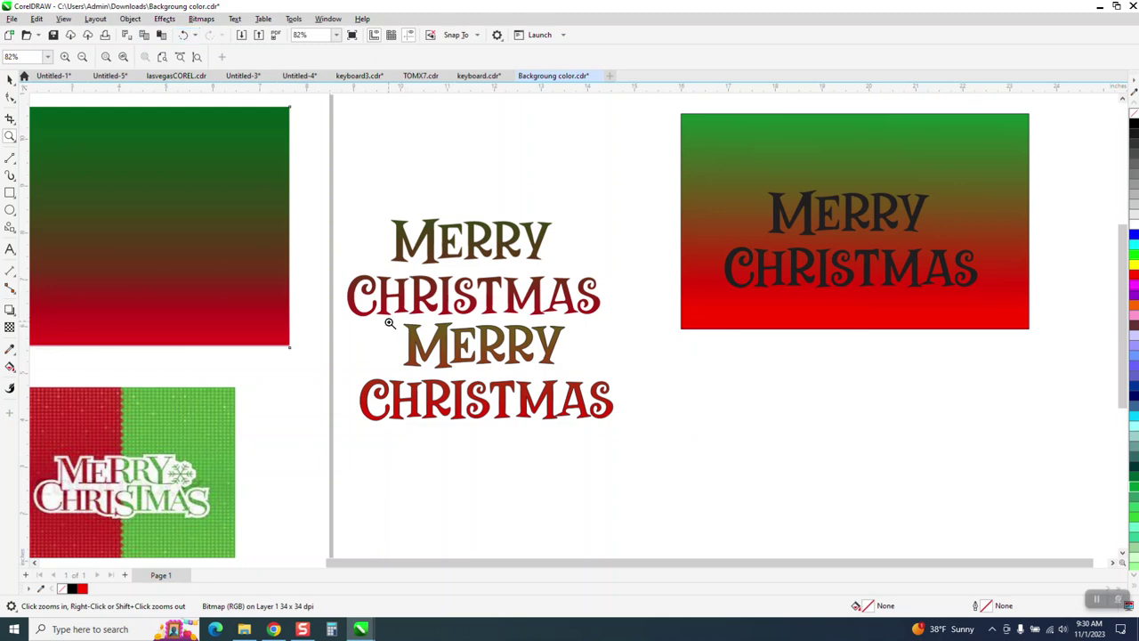
{"action": "left_click_drag", "start_coordinate": [389, 322], "coordinate": [746, 492]}
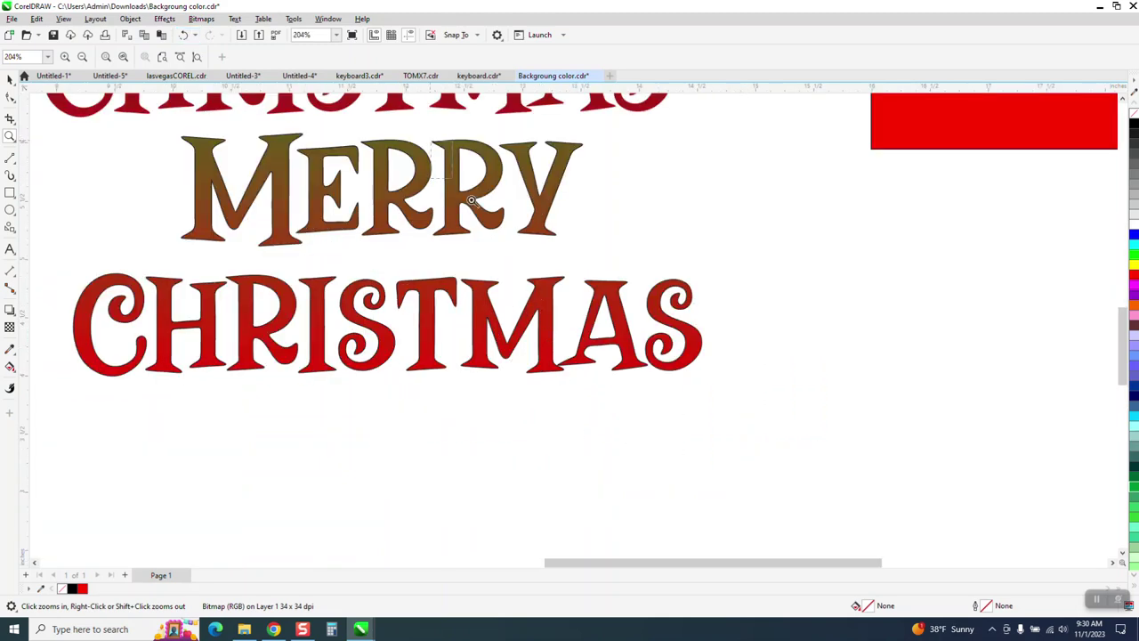
{"action": "left_click", "coordinate": [599, 262]}
{"action": "scroll", "coordinate": [550, 326], "scroll_direction": "down", "scroll_amount": 2}
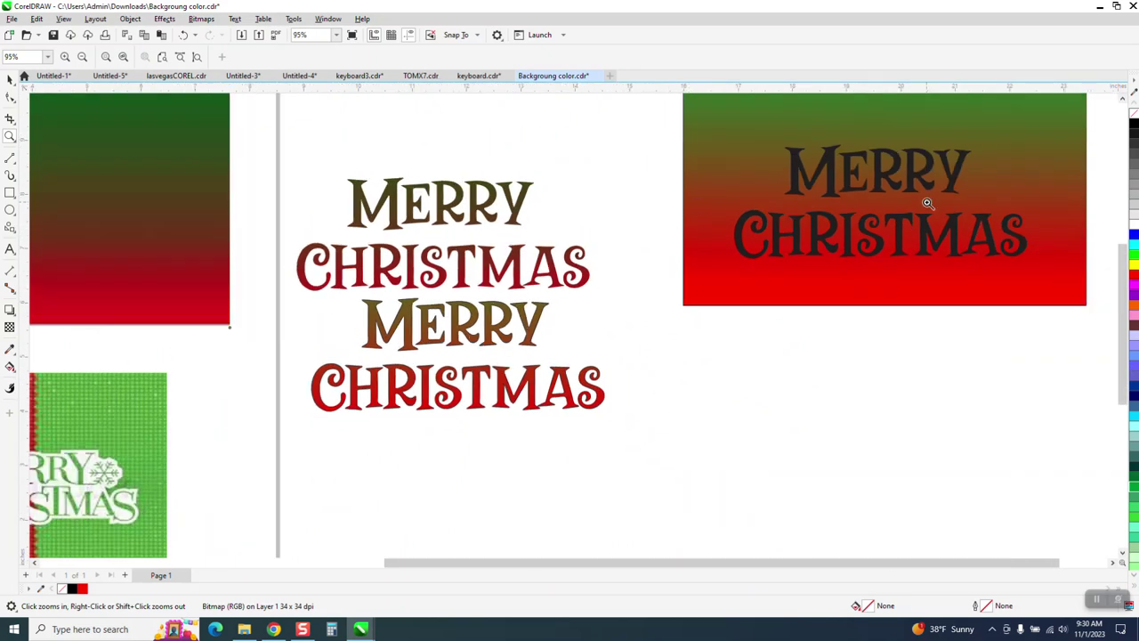
{"action": "left_click", "coordinate": [10, 80]}
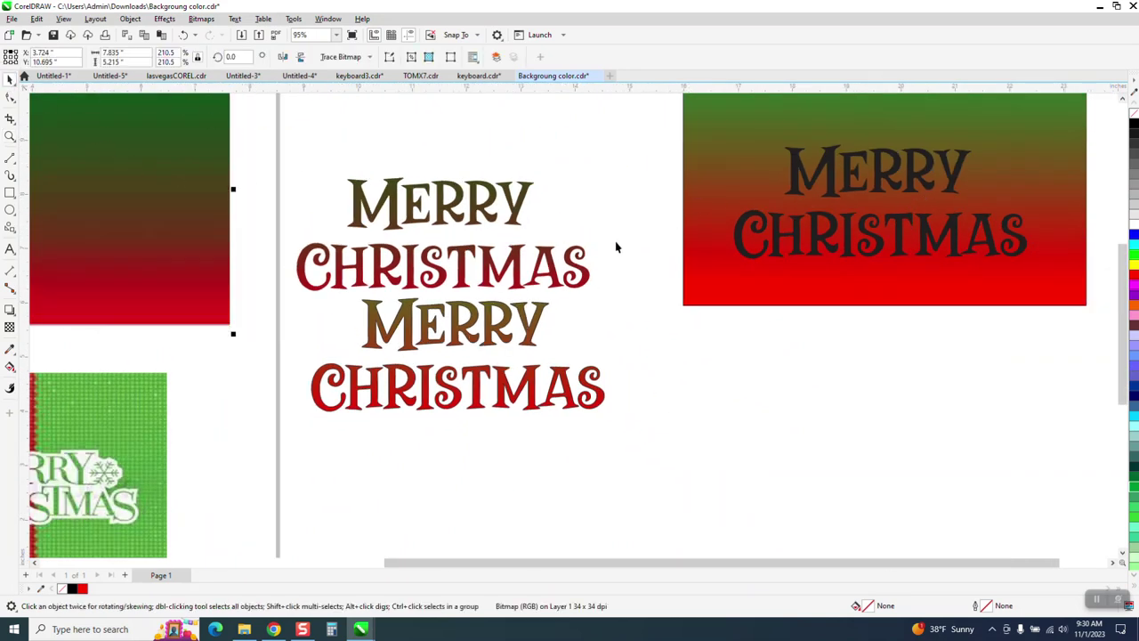
Step: Add bright green and red stops along the rectangle's fill for alternating bands, then smooth them
{"action": "left_click", "coordinate": [739, 183]}
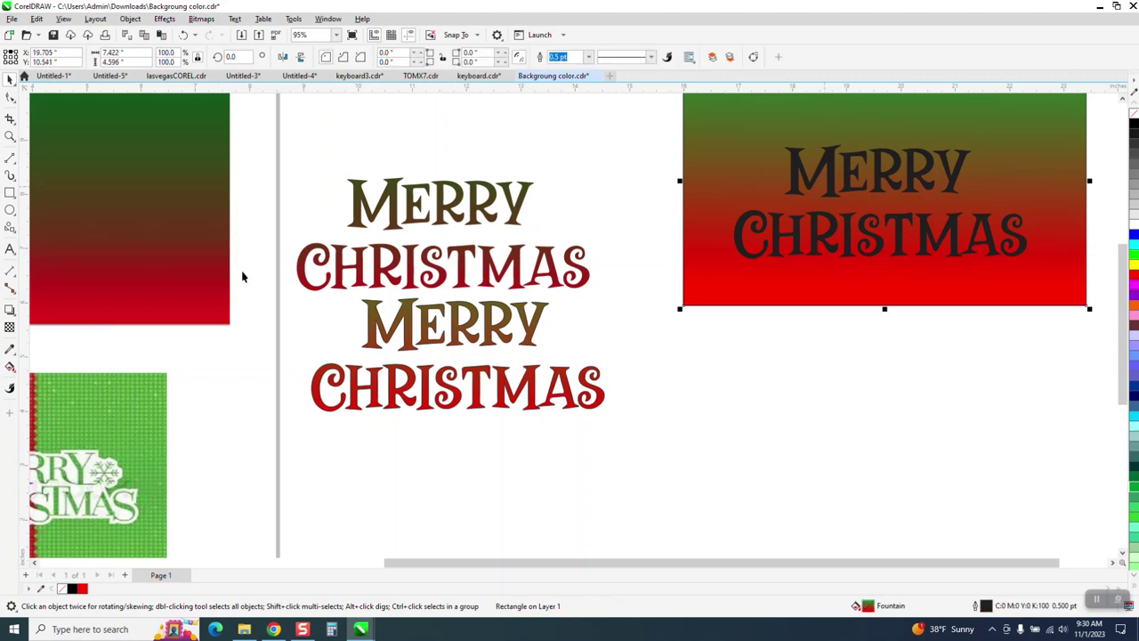
{"action": "left_click", "coordinate": [9, 365]}
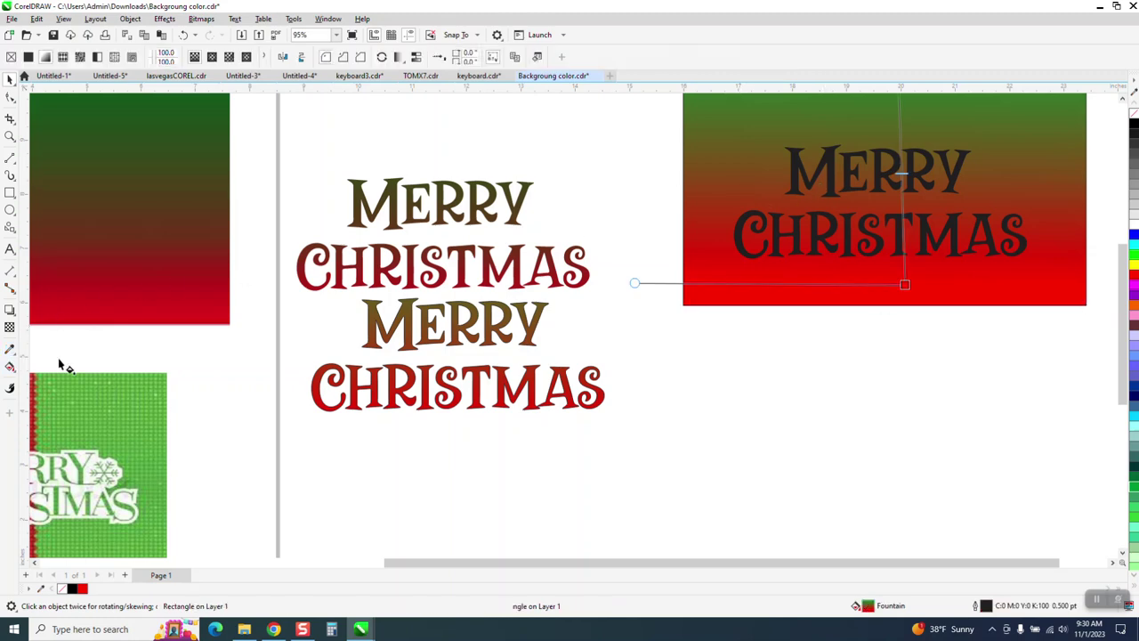
{"action": "left_click_drag", "start_coordinate": [1133, 258], "coordinate": [899, 121]}
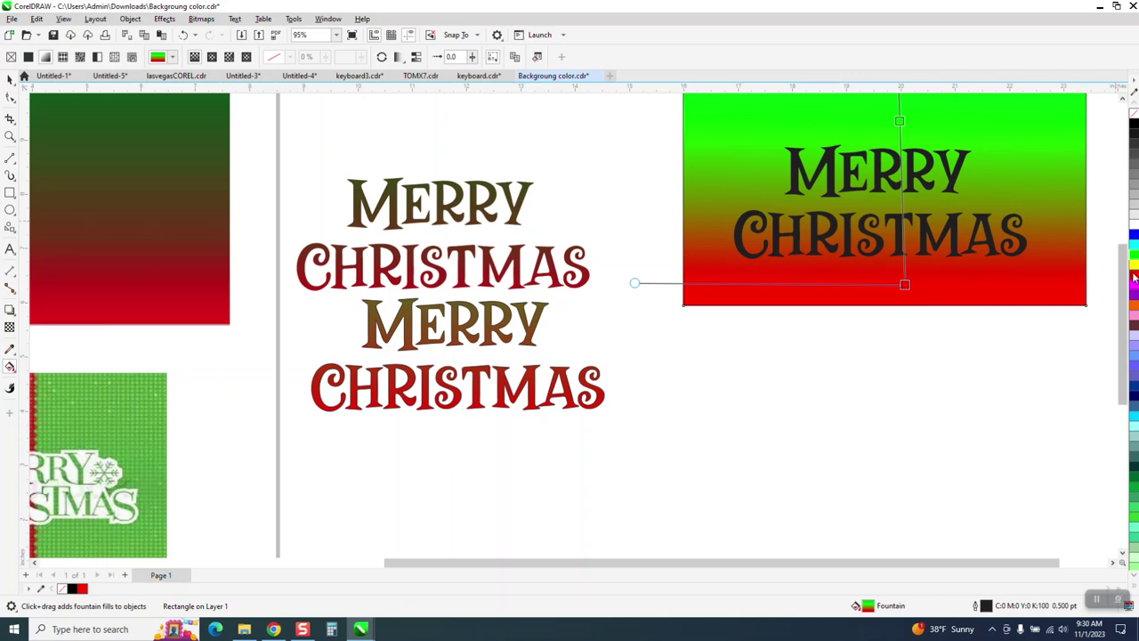
{"action": "left_click_drag", "start_coordinate": [1135, 279], "coordinate": [901, 181]}
{"action": "left_click_drag", "start_coordinate": [1135, 258], "coordinate": [901, 199]}
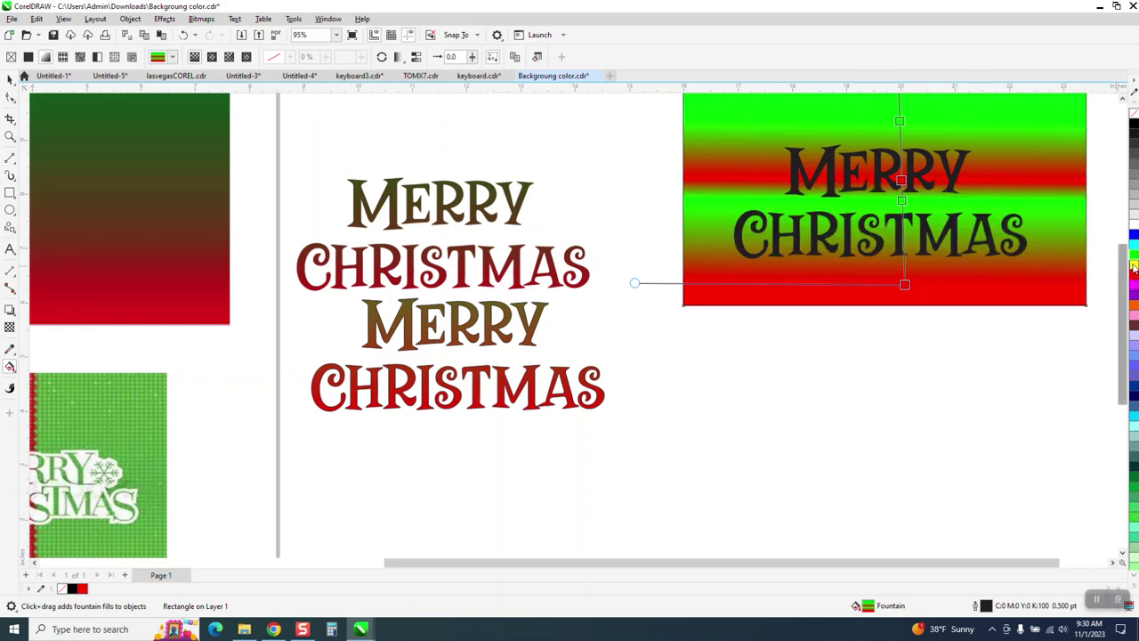
{"action": "left_click_drag", "start_coordinate": [1132, 265], "coordinate": [904, 276]}
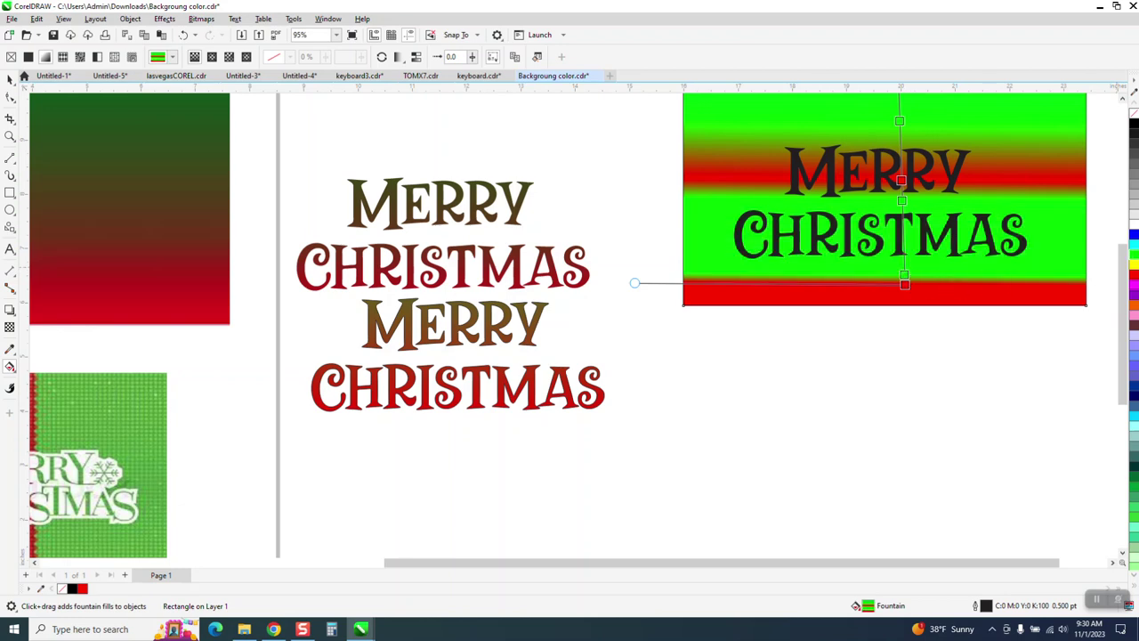
{"action": "left_click_drag", "start_coordinate": [1135, 278], "coordinate": [905, 262]}
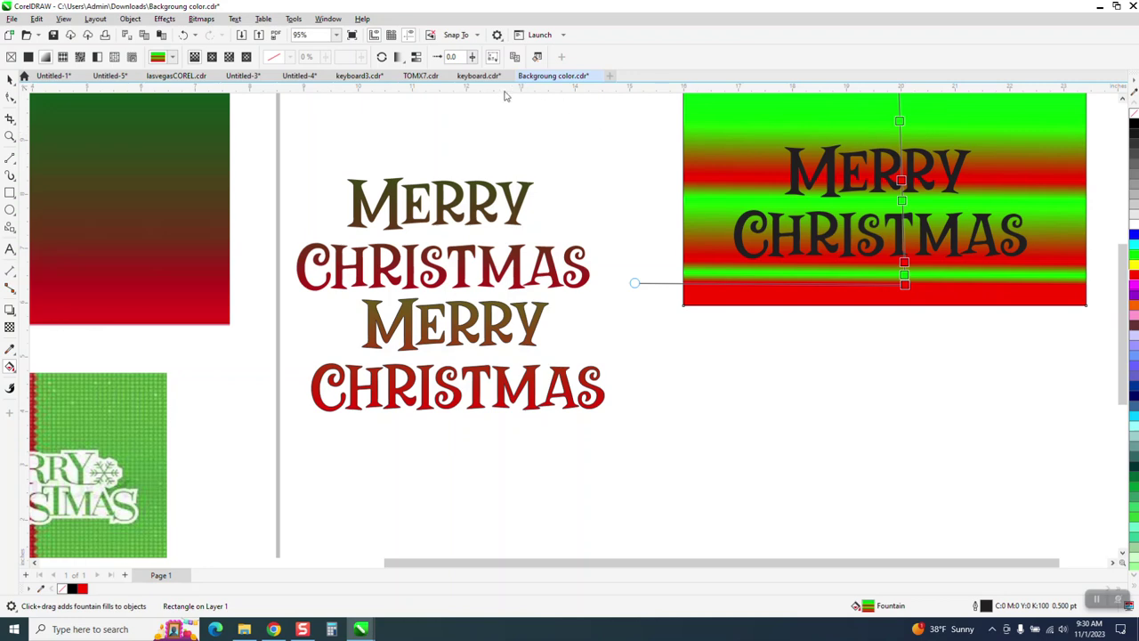
{"action": "left_click", "coordinate": [416, 57]}
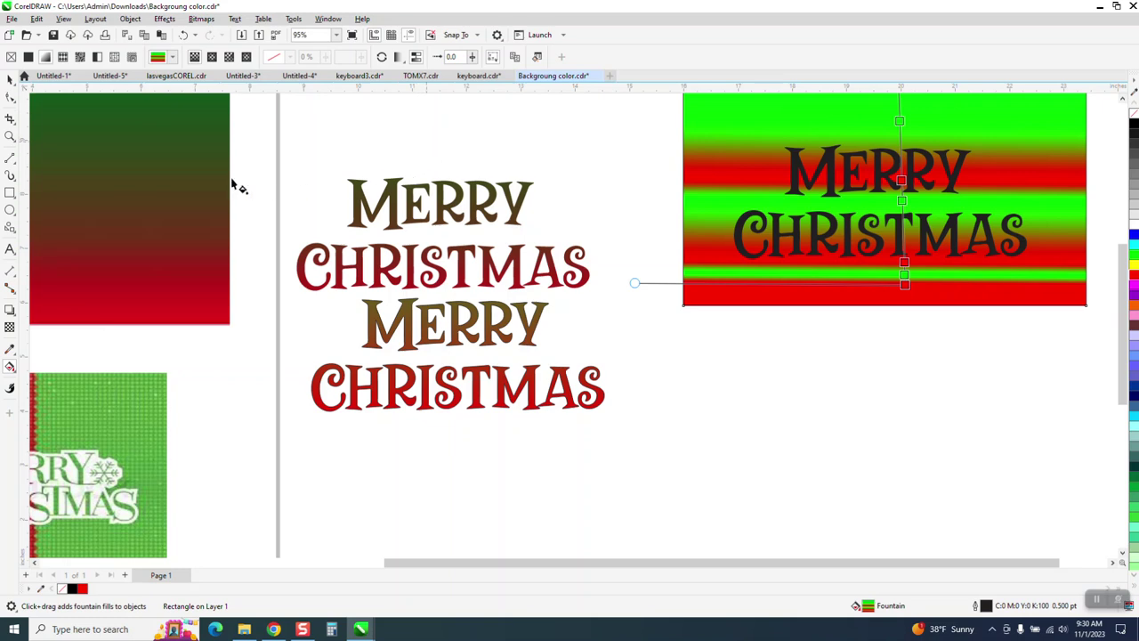
Step: Intersect the black text with the striped rectangle, move the banded lettering below, and zoom in on it
{"action": "left_click", "coordinate": [8, 79]}
{"action": "scroll", "coordinate": [623, 213], "scroll_direction": "down", "scroll_amount": 2}
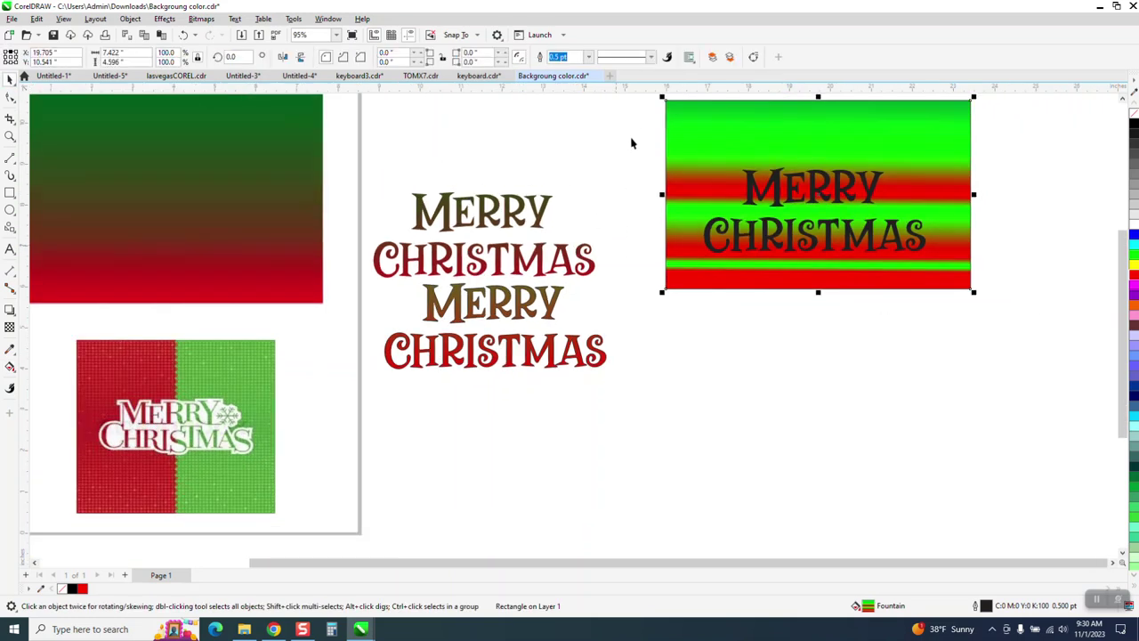
{"action": "left_click", "coordinate": [646, 142]}
{"action": "scroll", "coordinate": [645, 149], "scroll_direction": "down", "scroll_amount": 2}
{"action": "left_click_drag", "start_coordinate": [646, 110], "coordinate": [918, 269]}
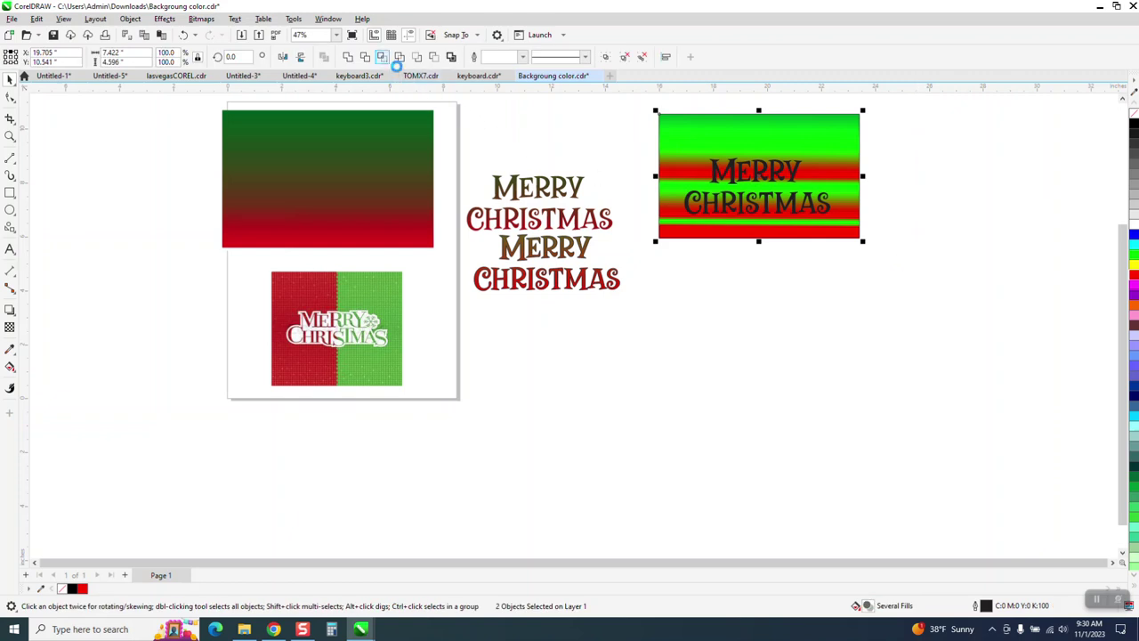
{"action": "left_click", "coordinate": [825, 197]}
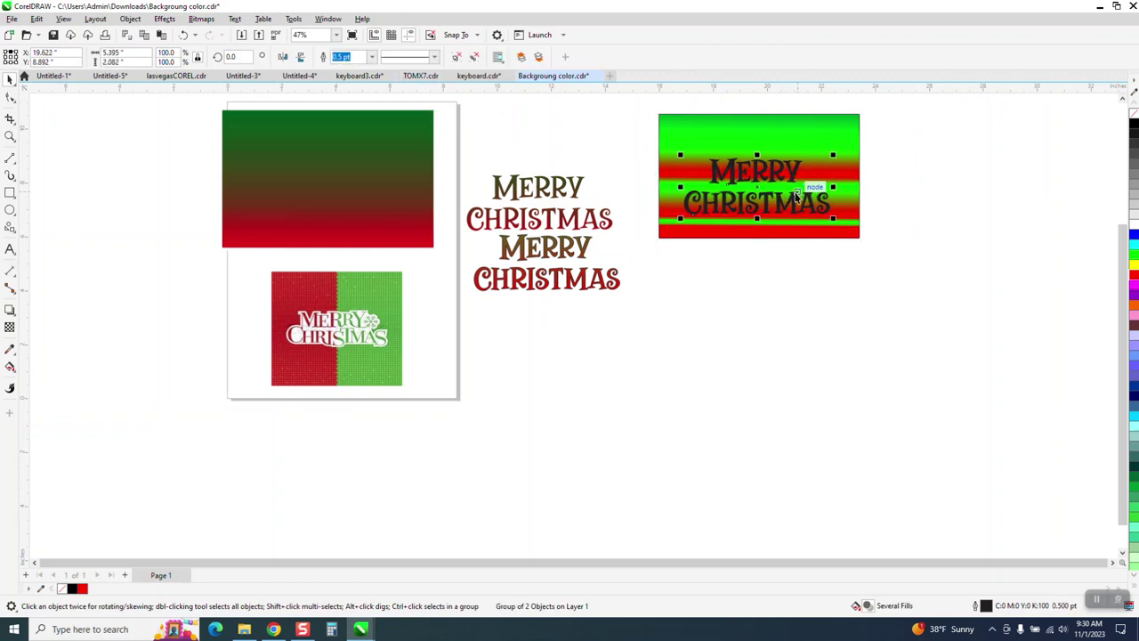
{"action": "left_click_drag", "start_coordinate": [757, 194], "coordinate": [750, 290]}
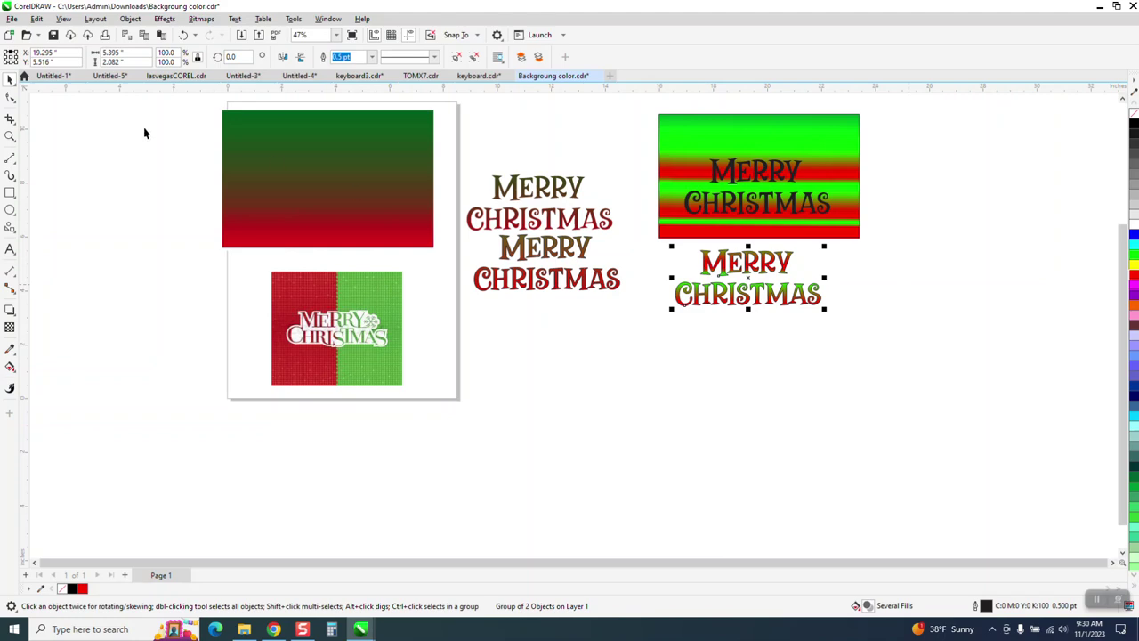
{"action": "left_click", "coordinate": [9, 135]}
{"action": "left_click_drag", "start_coordinate": [659, 222], "coordinate": [918, 356]}
{"action": "scroll", "coordinate": [729, 289], "scroll_direction": "down", "scroll_amount": 2}
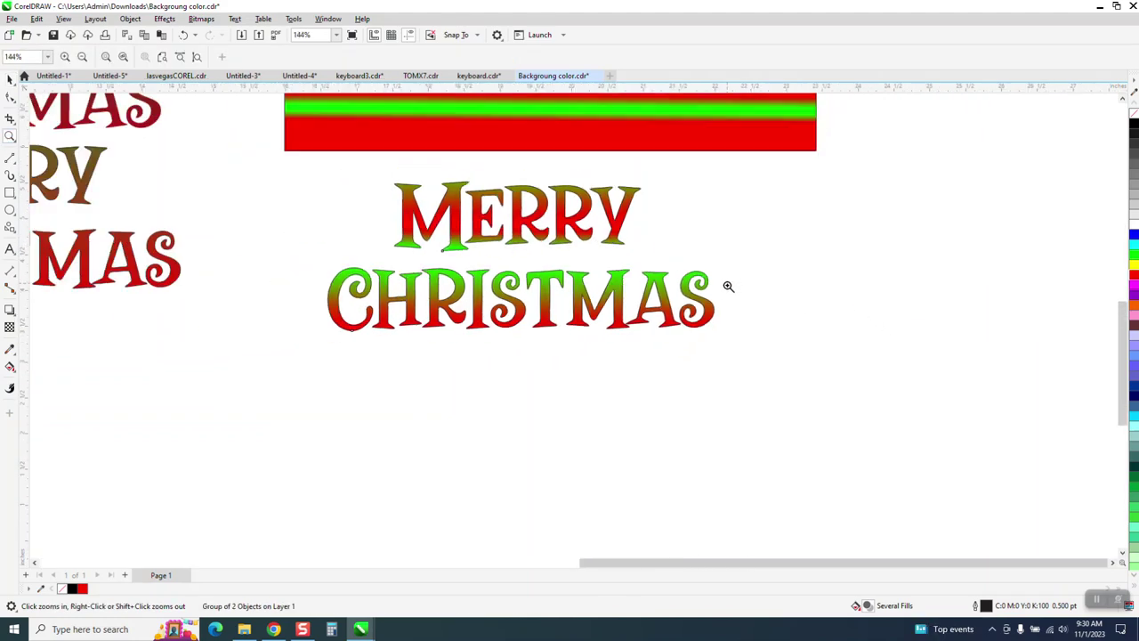